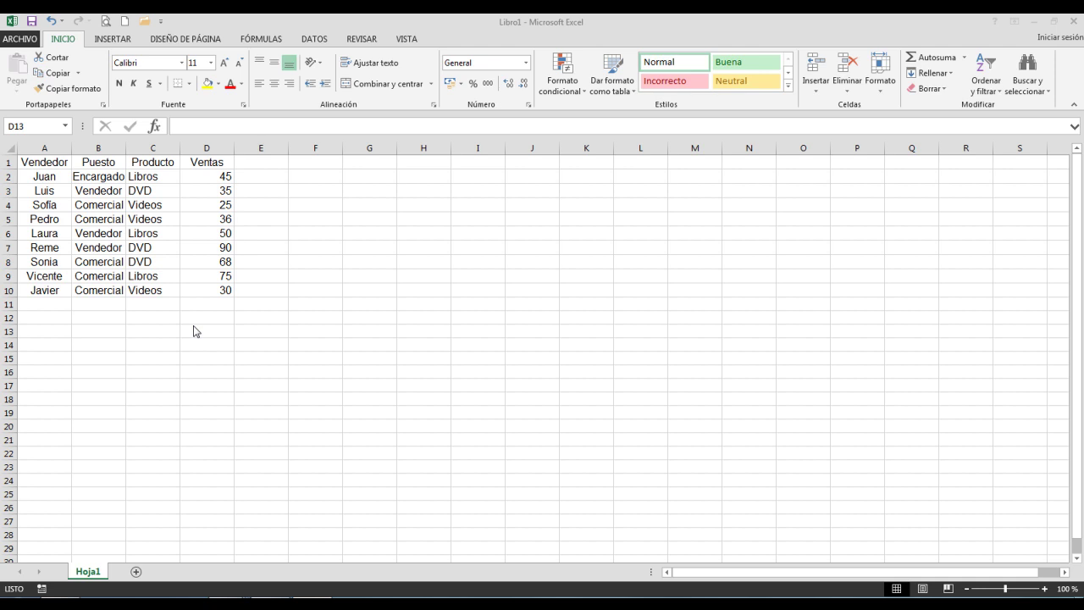
{"action": "left_click", "coordinate": [230, 381]}
{"action": "left_click", "coordinate": [31, 19]}
{"action": "left_click", "coordinate": [30, 19]}
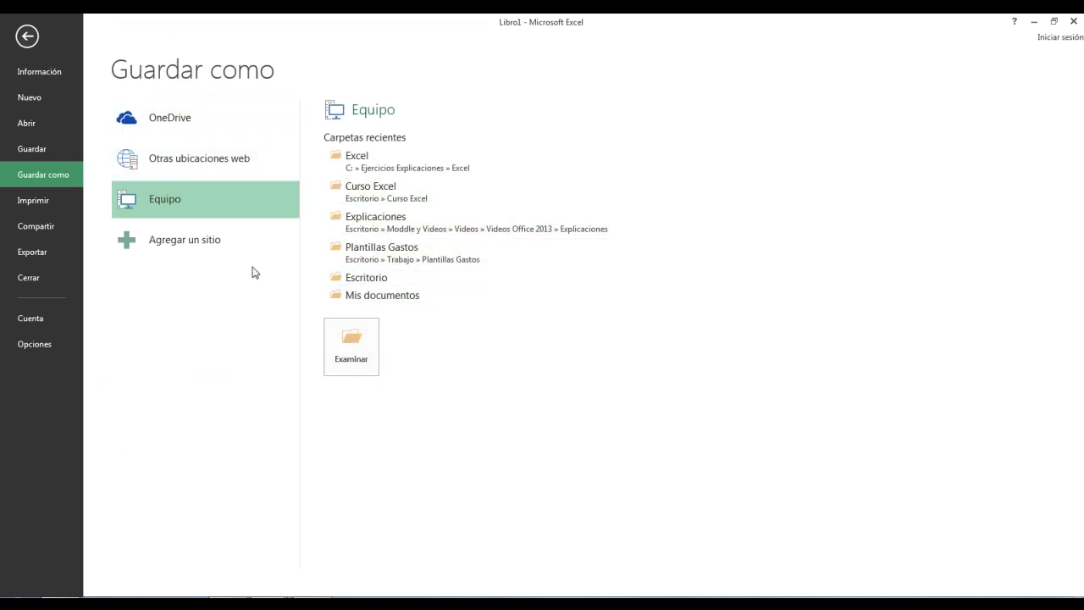
{"action": "left_click", "coordinate": [28, 36]}
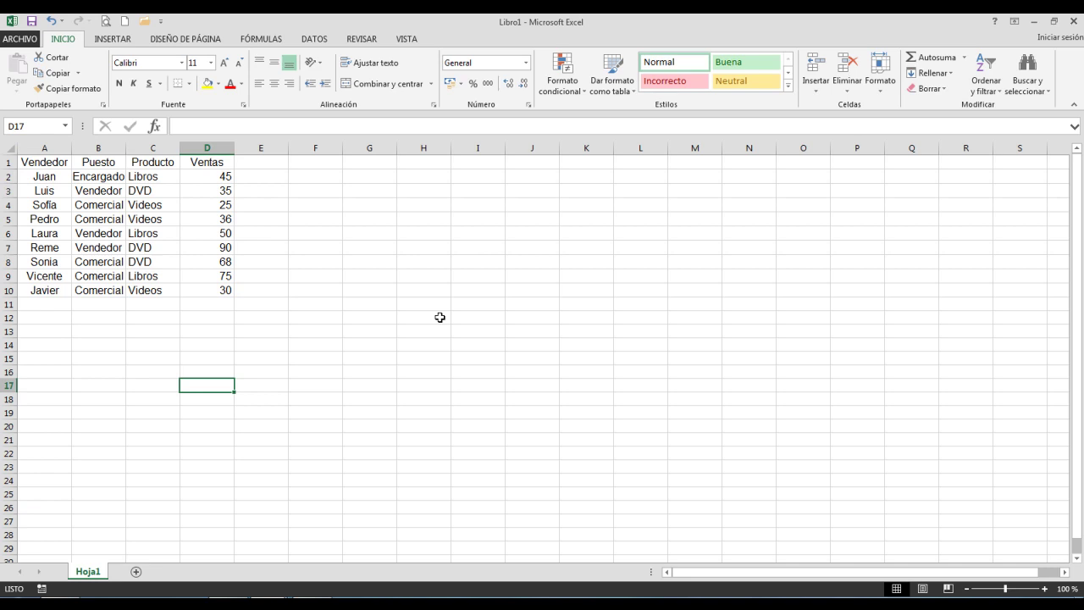
{"action": "key", "text": "ctrl+g"}
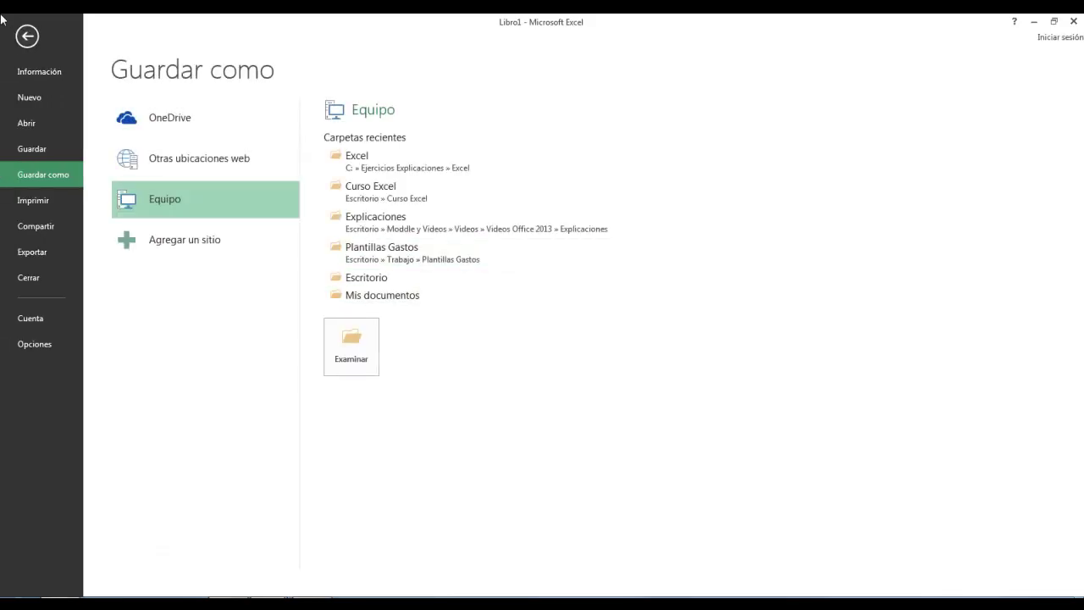
{"action": "left_click", "coordinate": [39, 40]}
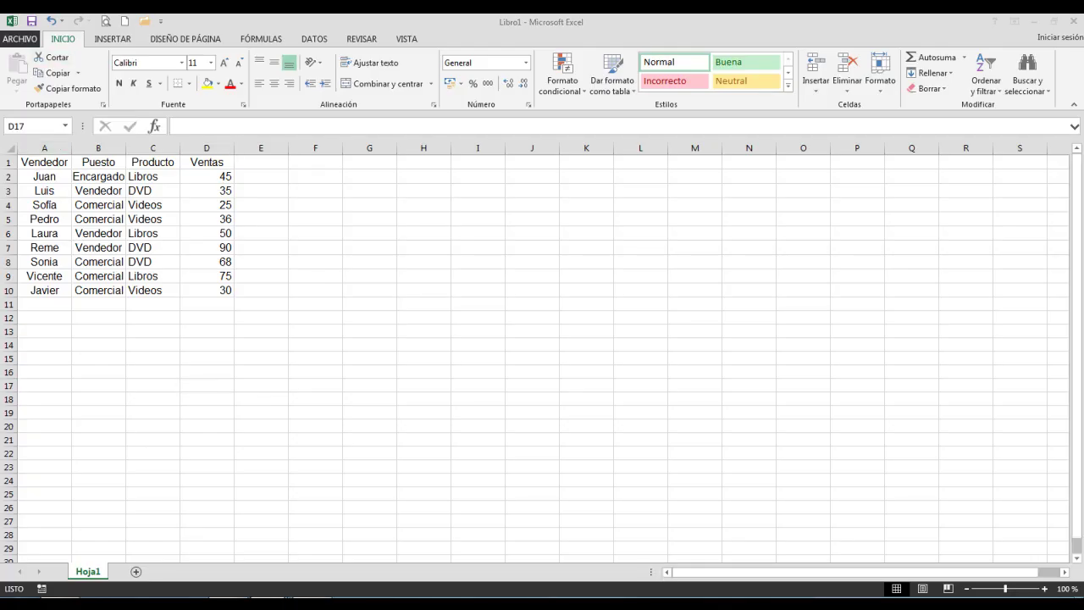
Switch to the Abrir, Cerrar y Salir.xlsx workbook and save it under its existing name
{"action": "mouse_move", "coordinate": [271, 601]}
{"action": "left_click", "coordinate": [310, 537]}
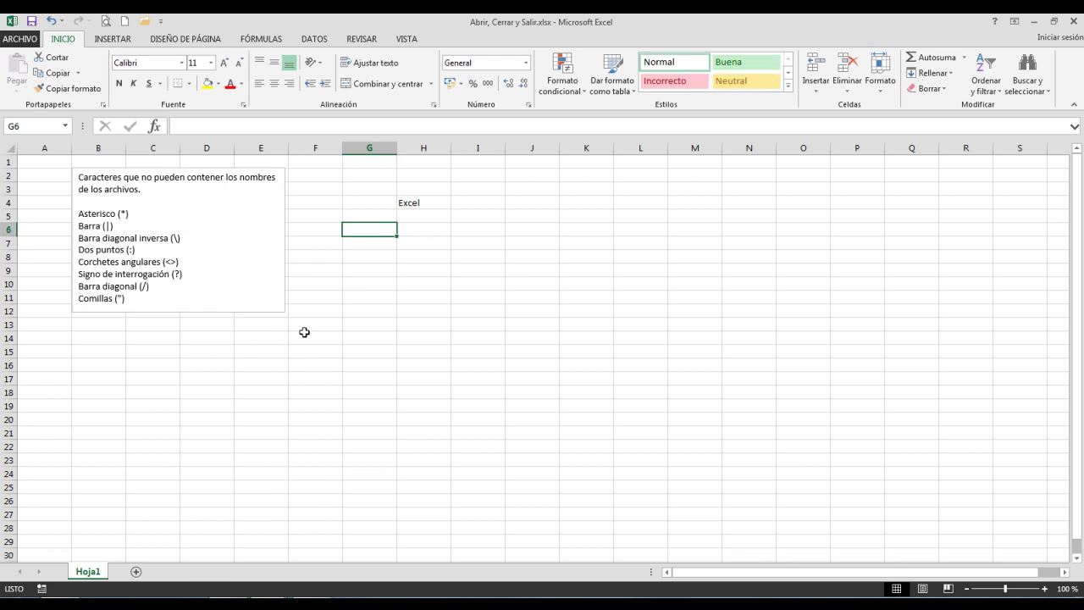
{"action": "left_click", "coordinate": [31, 23]}
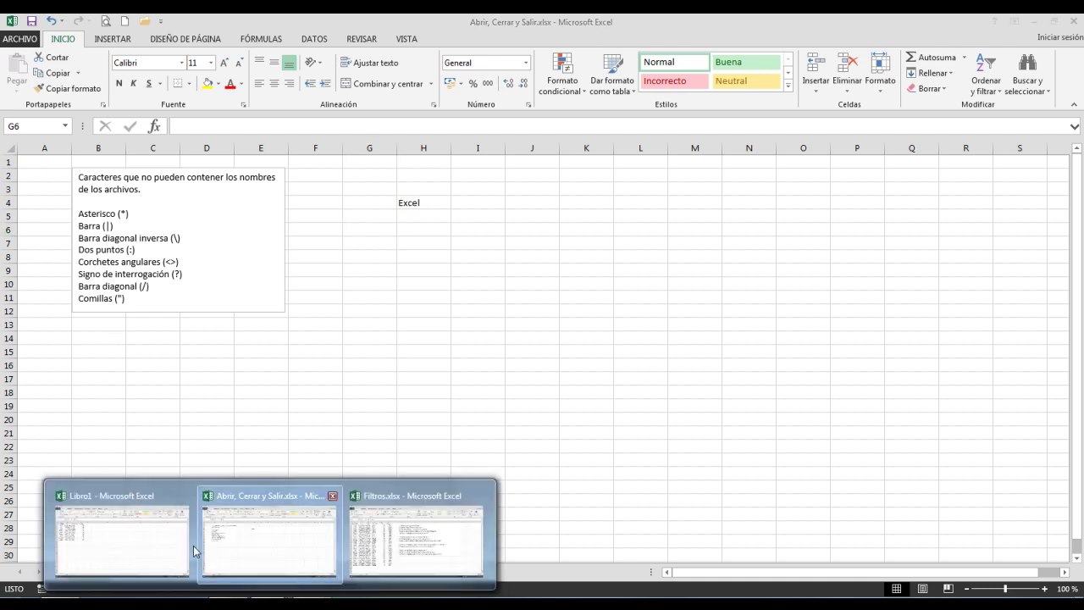
{"action": "left_click", "coordinate": [136, 533]}
{"action": "left_click", "coordinate": [201, 383]}
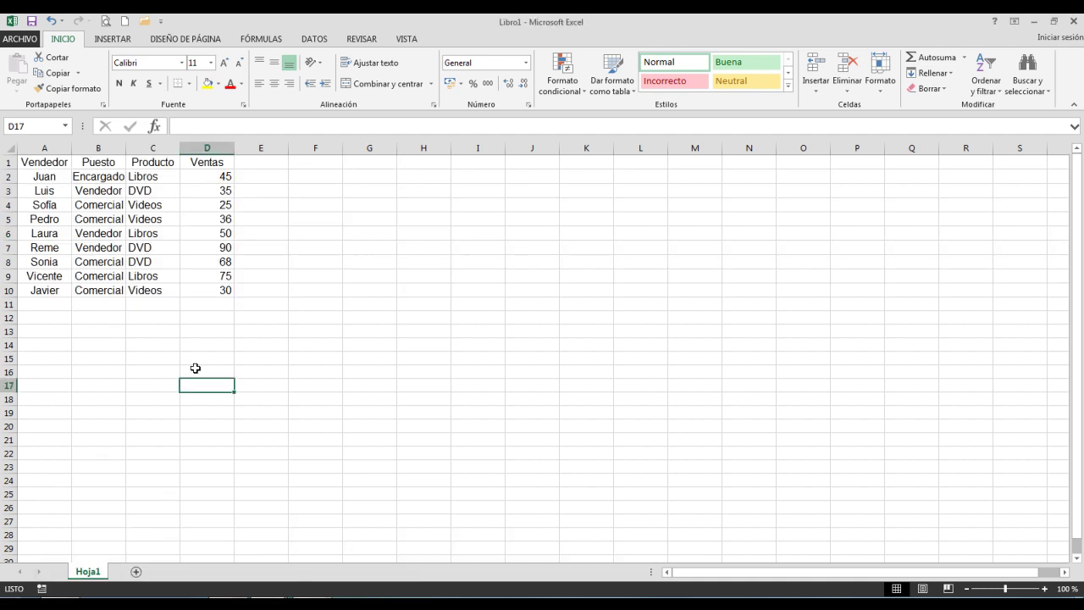
{"action": "left_click", "coordinate": [18, 40]}
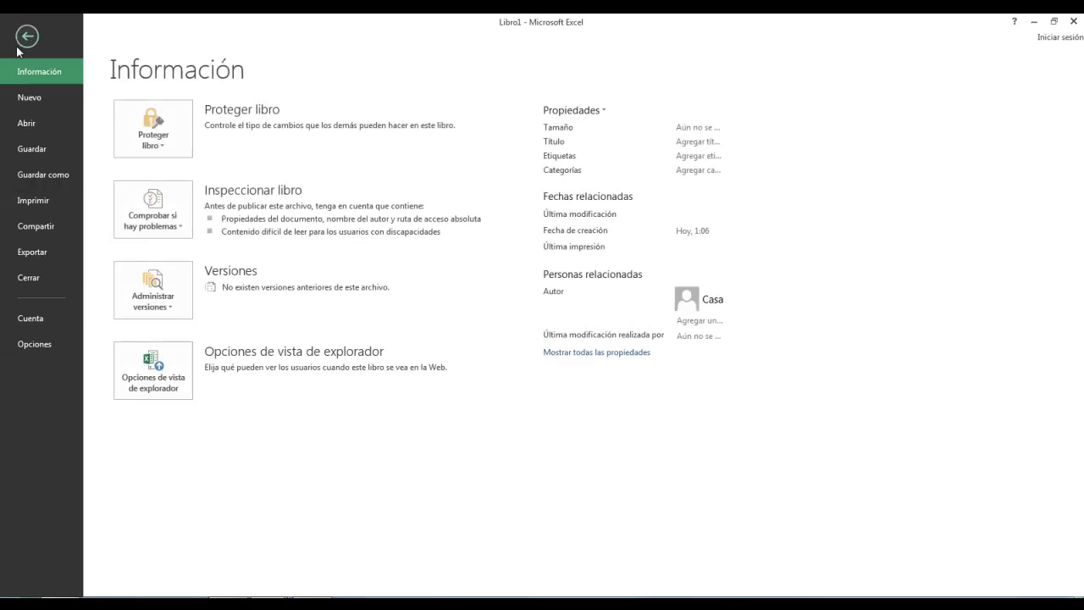
{"action": "left_click", "coordinate": [38, 149]}
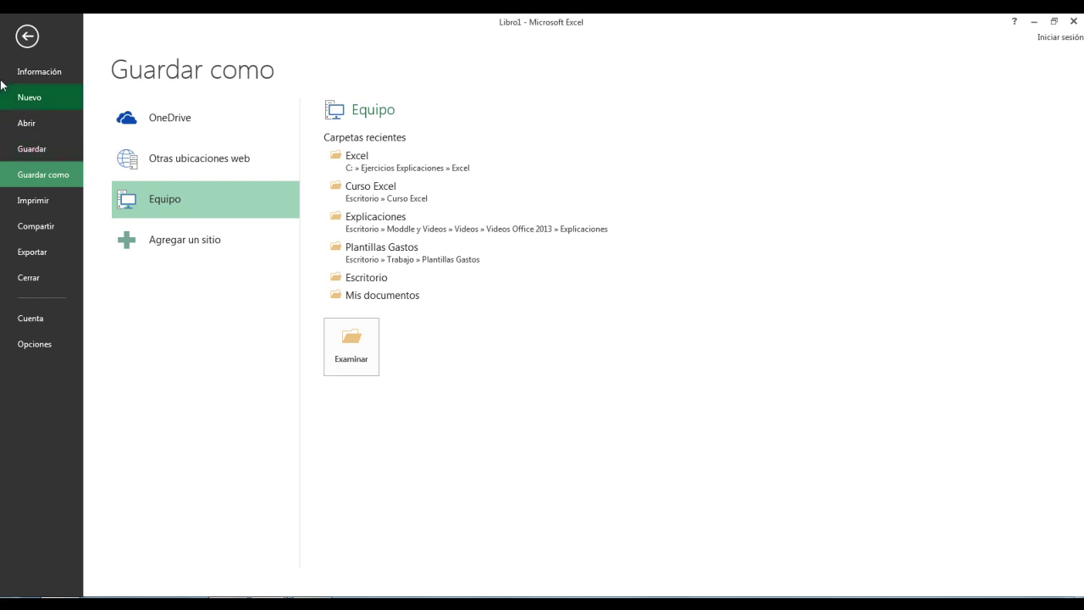
{"action": "left_click", "coordinate": [27, 41]}
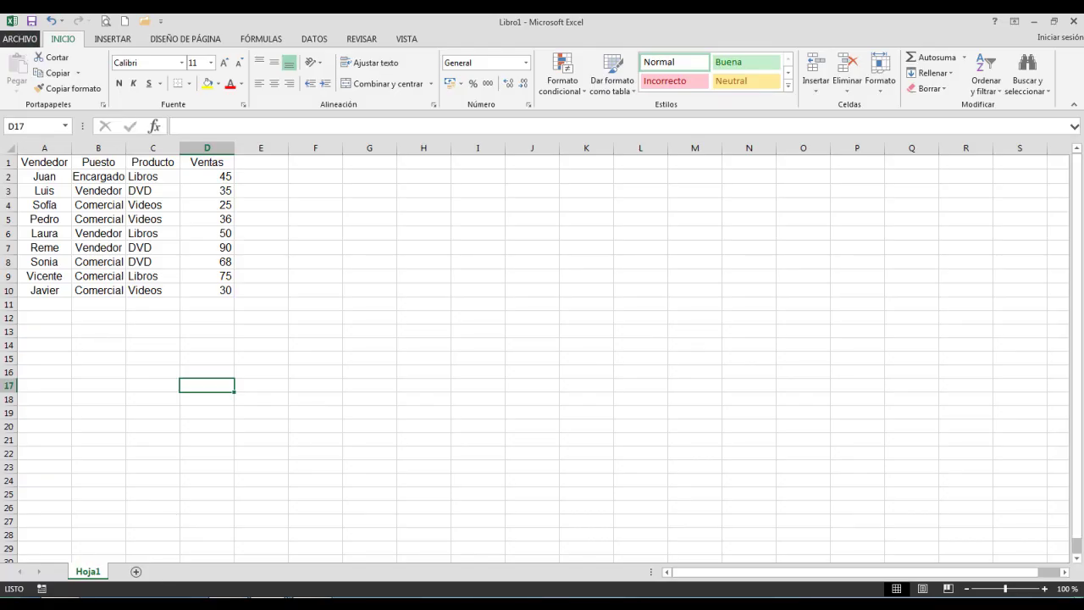
{"action": "mouse_move", "coordinate": [271, 601]}
{"action": "left_click", "coordinate": [274, 549]}
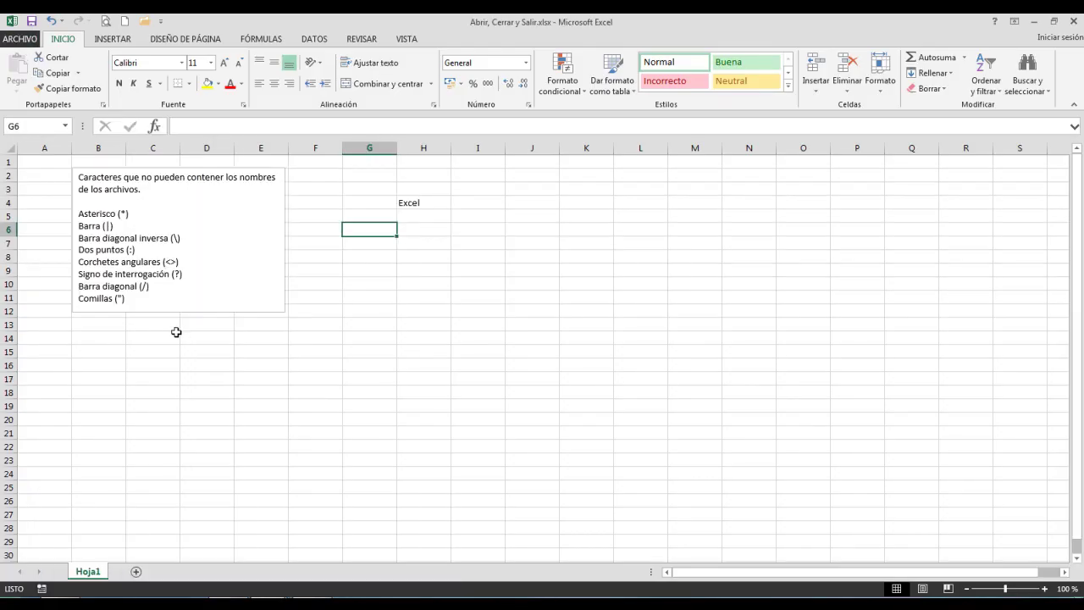
{"action": "left_click", "coordinate": [30, 43]}
{"action": "key", "text": "Escape"}
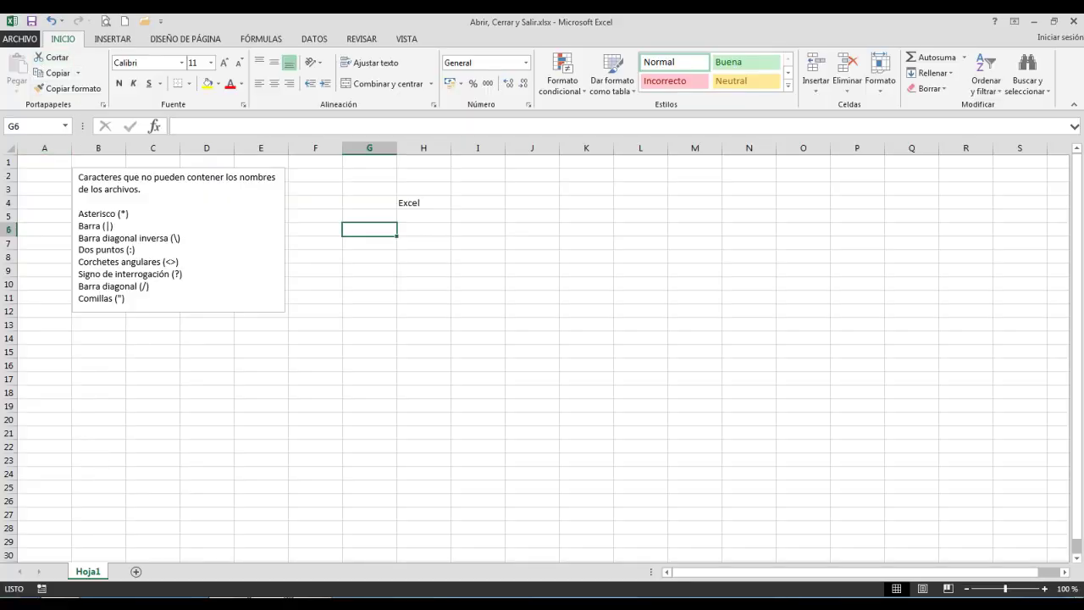
Start saving a copy of the Libro1 workbook on the computer and browse to C: > Ejercicios Explicaciones > Excel
{"action": "mouse_move", "coordinate": [271, 603]}
{"action": "left_click", "coordinate": [183, 542]}
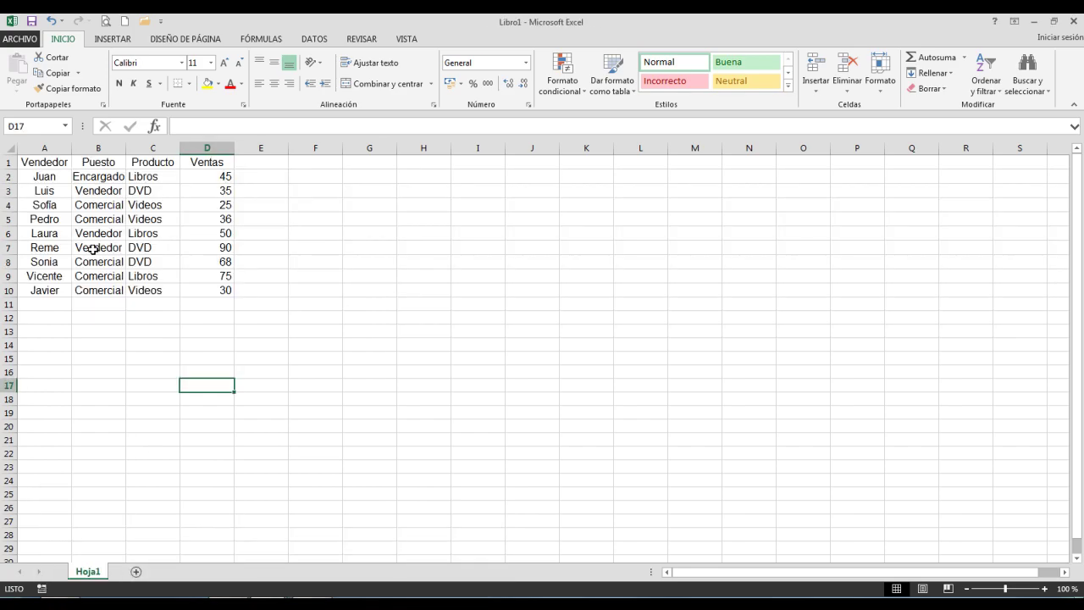
{"action": "left_click", "coordinate": [19, 40]}
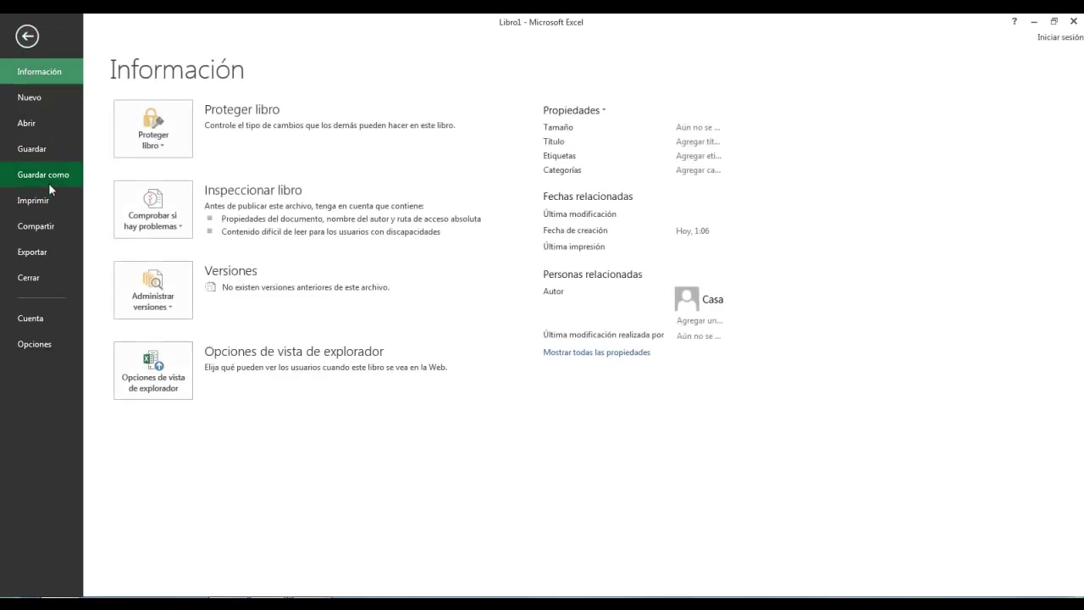
{"action": "left_click", "coordinate": [49, 178]}
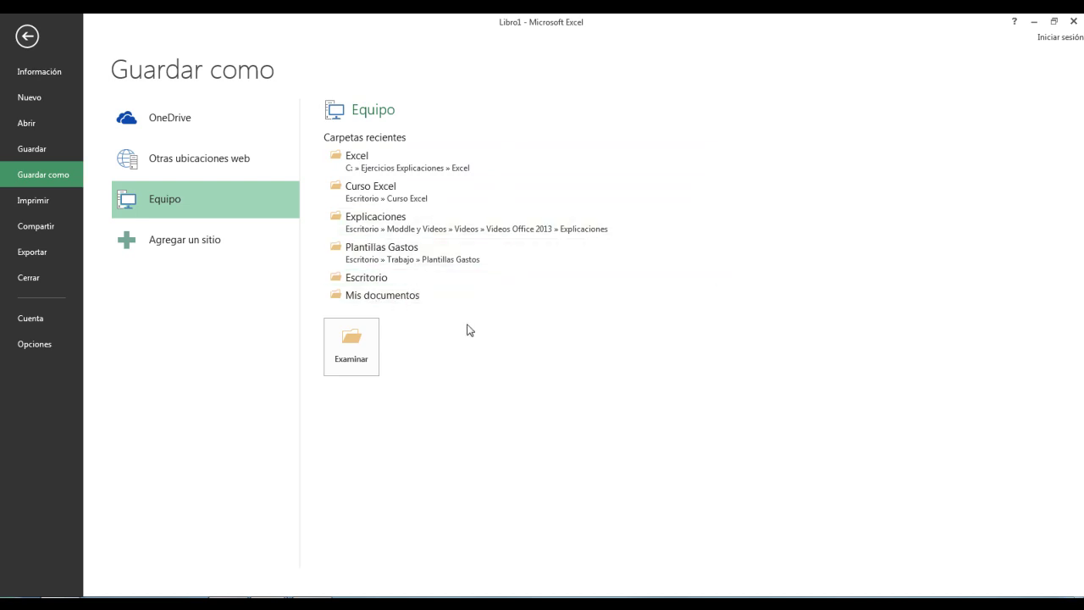
{"action": "left_click", "coordinate": [356, 355]}
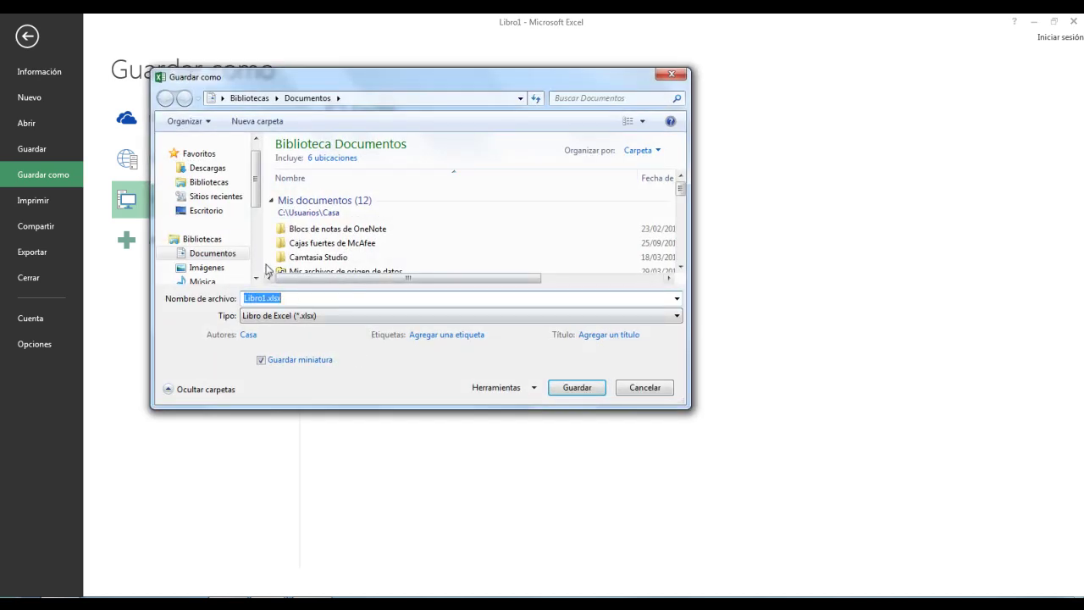
{"action": "scroll", "coordinate": [254, 267], "scroll_direction": "down", "scroll_amount": 3}
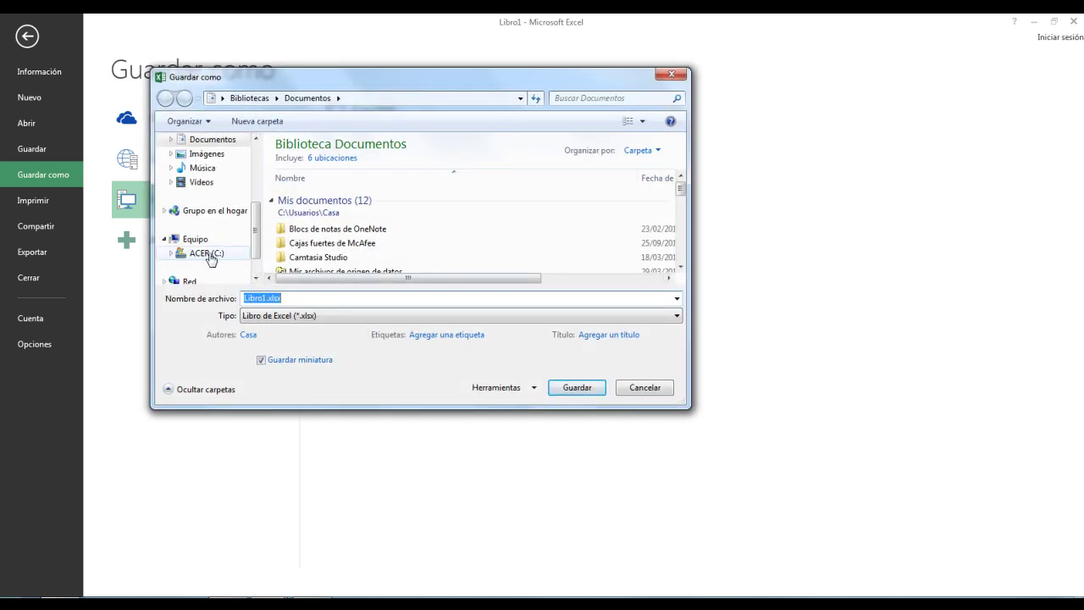
{"action": "left_click", "coordinate": [210, 255]}
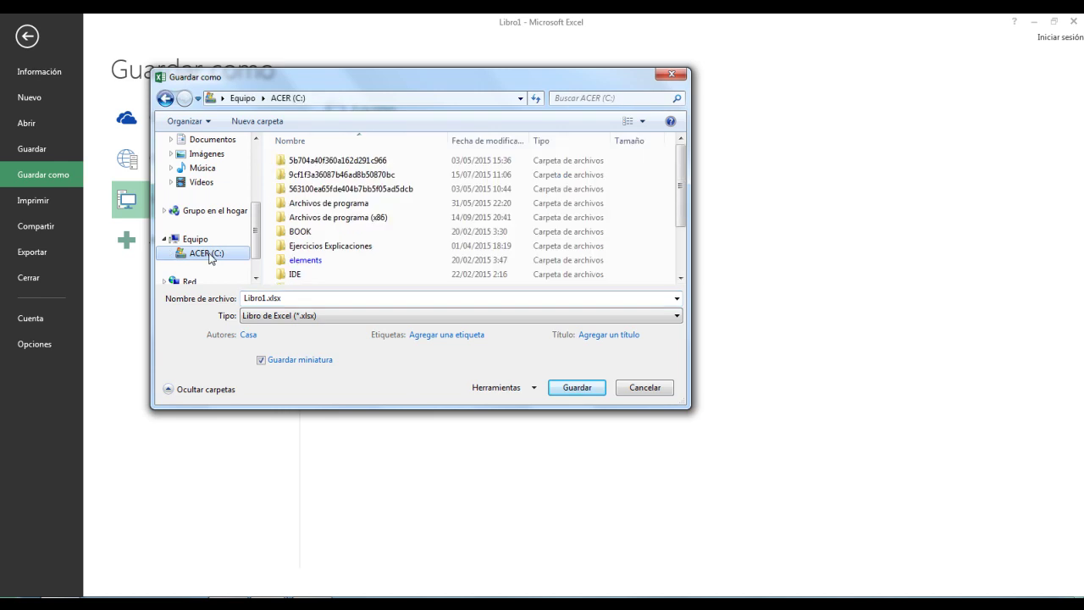
{"action": "double_click", "coordinate": [324, 247]}
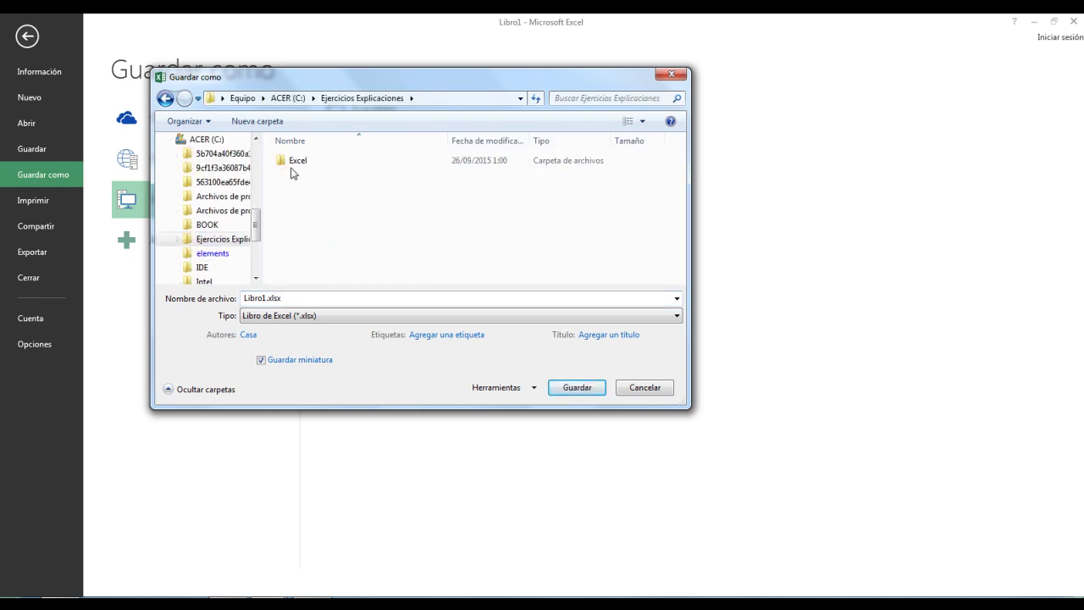
{"action": "left_click", "coordinate": [293, 166]}
{"action": "double_click", "coordinate": [293, 164]}
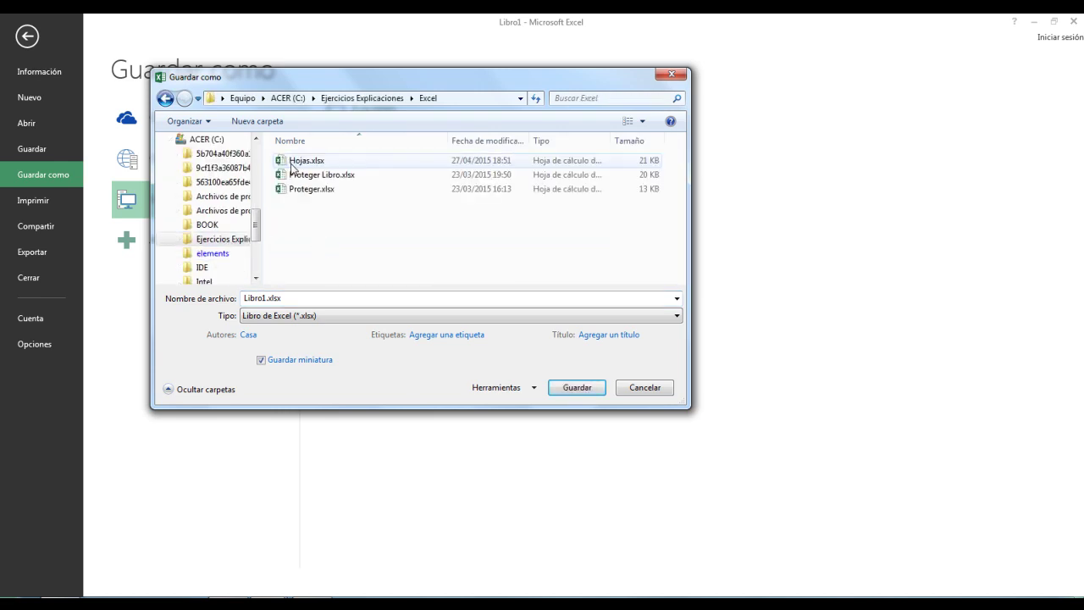
Name the file Base de datos and save it as a Libro de Excel (*.xlsx) workbook
{"action": "left_click", "coordinate": [319, 298]}
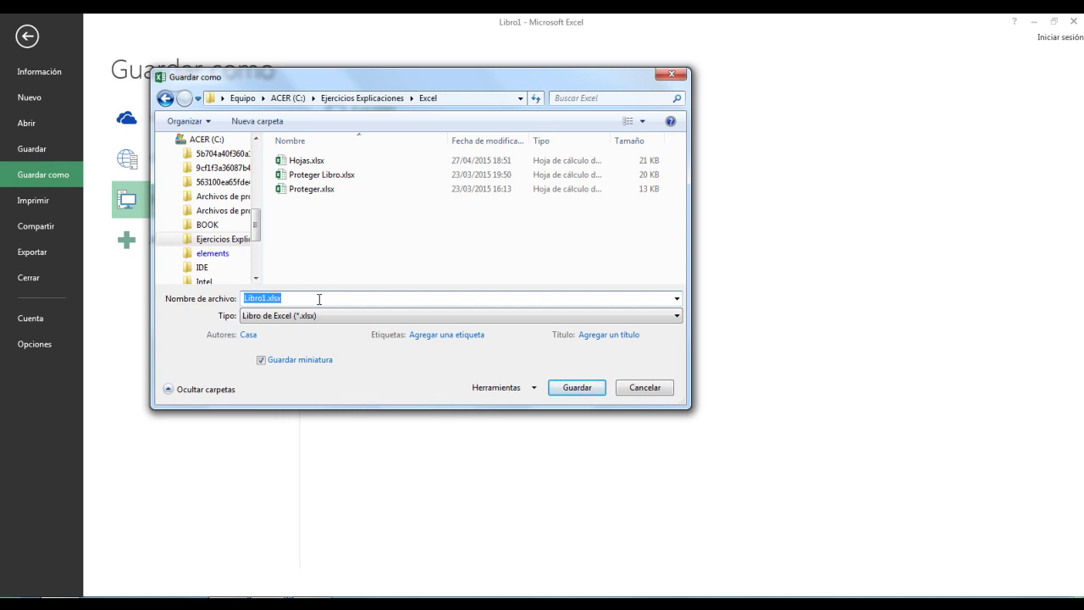
{"action": "type", "text": "Ba"}
{"action": "key", "text": "BackSpace"}
{"action": "type", "text": "de datos"}
{"action": "left_click", "coordinate": [284, 319]}
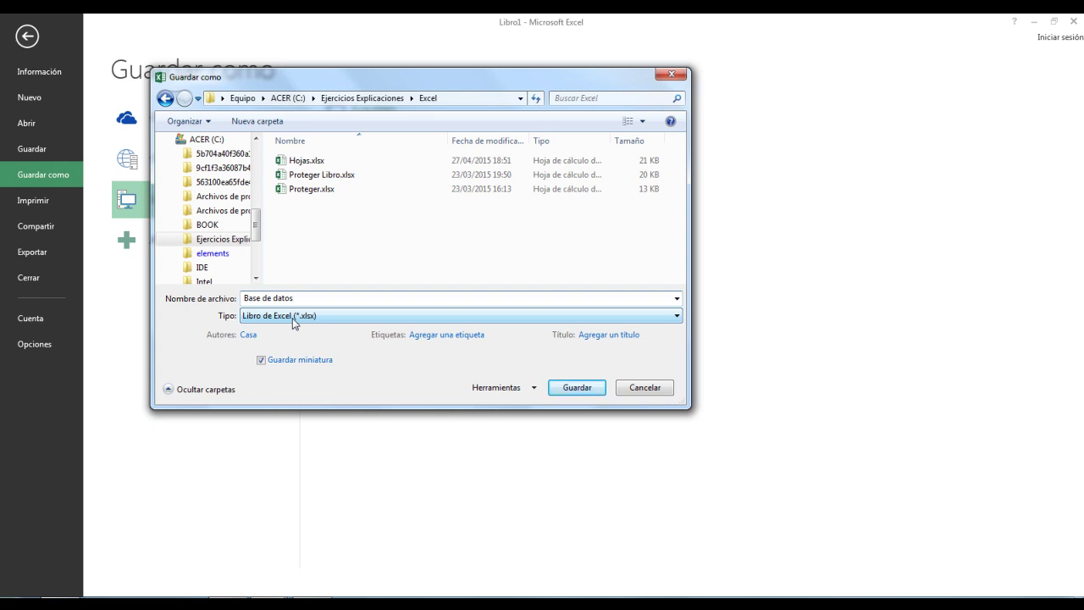
{"action": "left_click", "coordinate": [591, 391]}
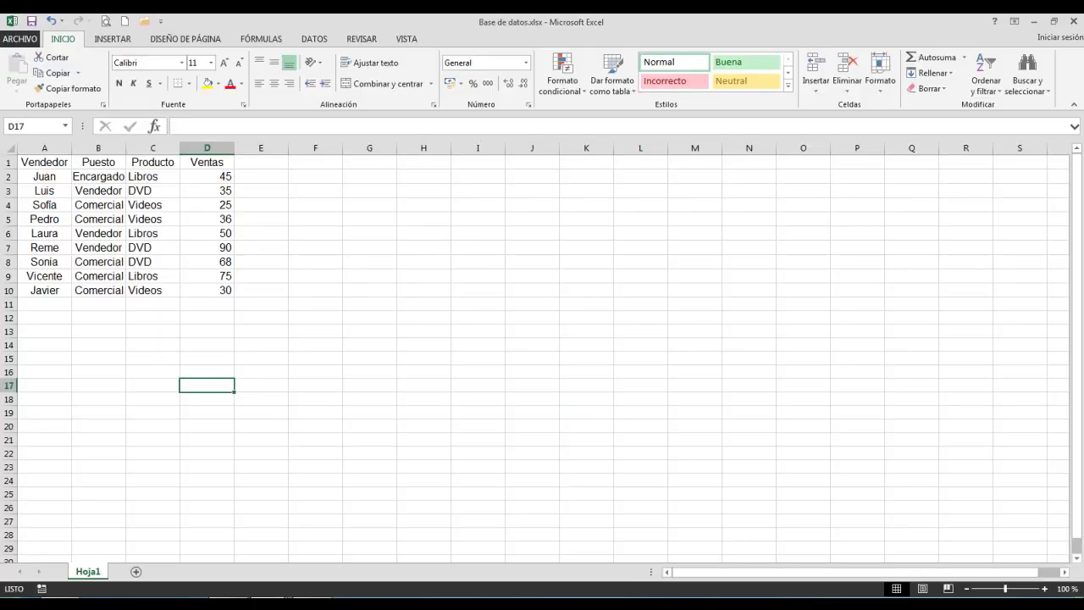
Save Abrir, Cerrar y Salir.xlsx with Save As in its Curso Excel folder, replacing the existing file
{"action": "left_click", "coordinate": [274, 545]}
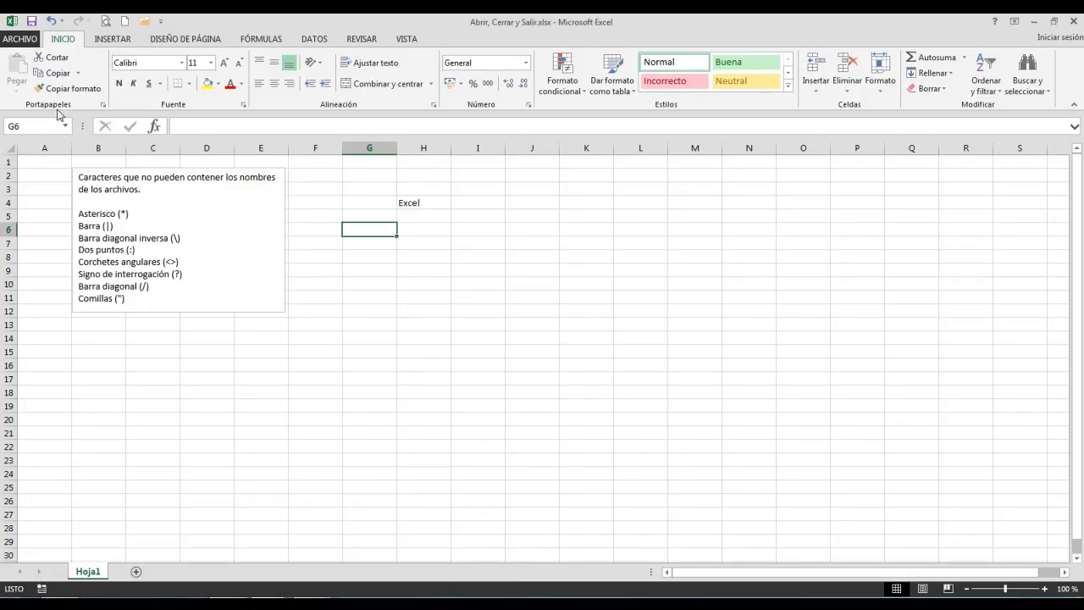
{"action": "left_click", "coordinate": [19, 40]}
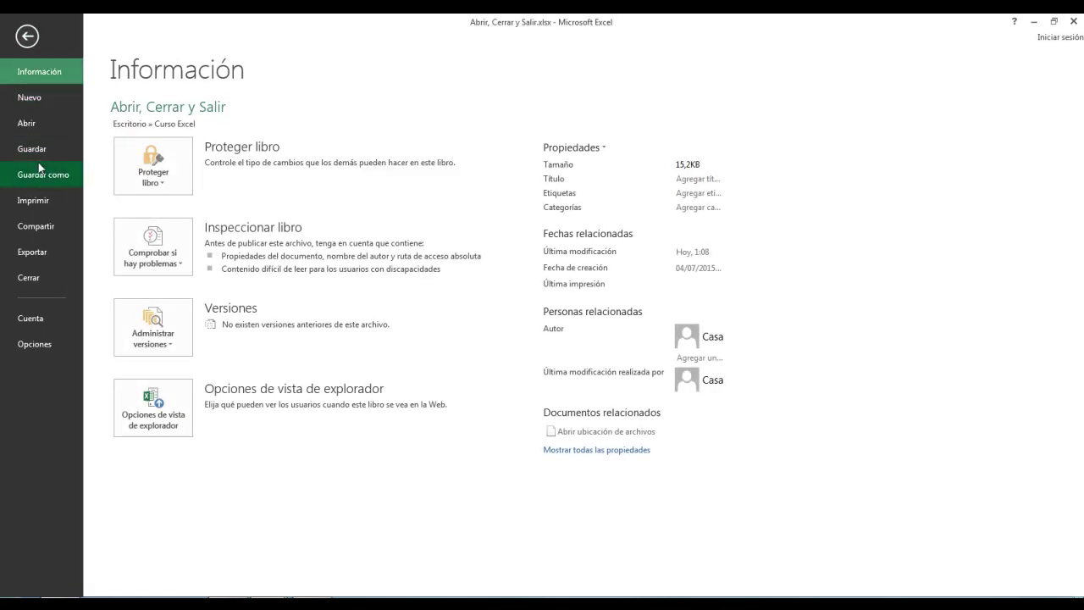
{"action": "left_click", "coordinate": [39, 170]}
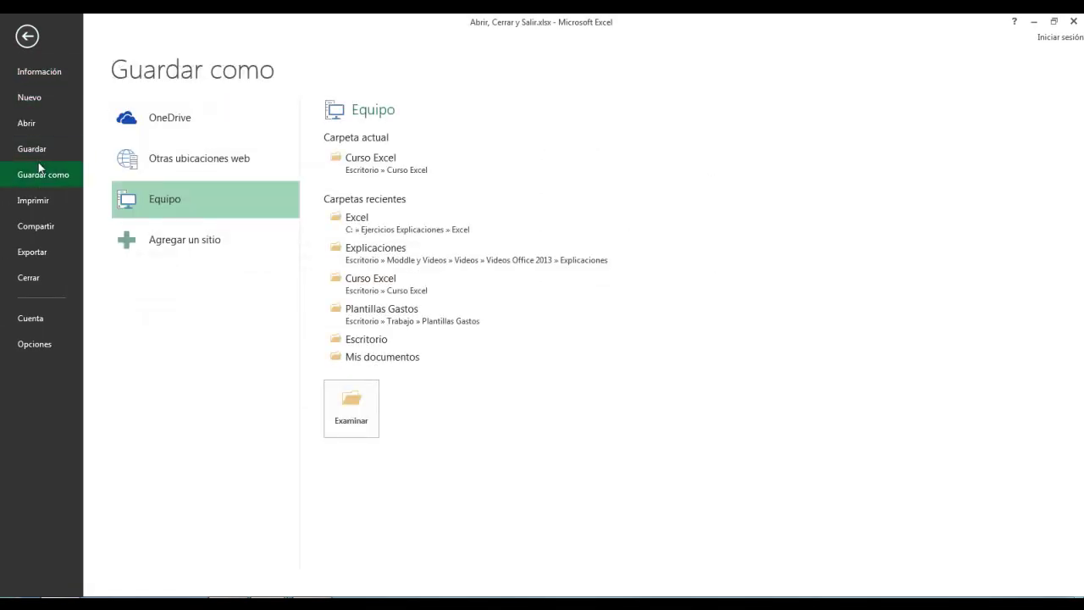
{"action": "left_click", "coordinate": [369, 419]}
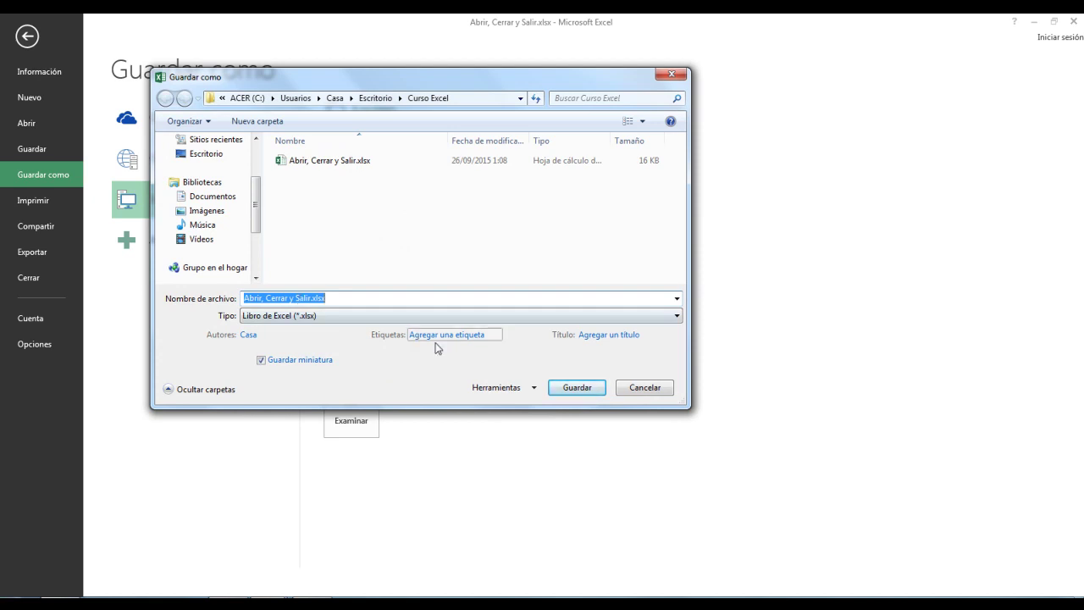
{"action": "left_click", "coordinate": [579, 391]}
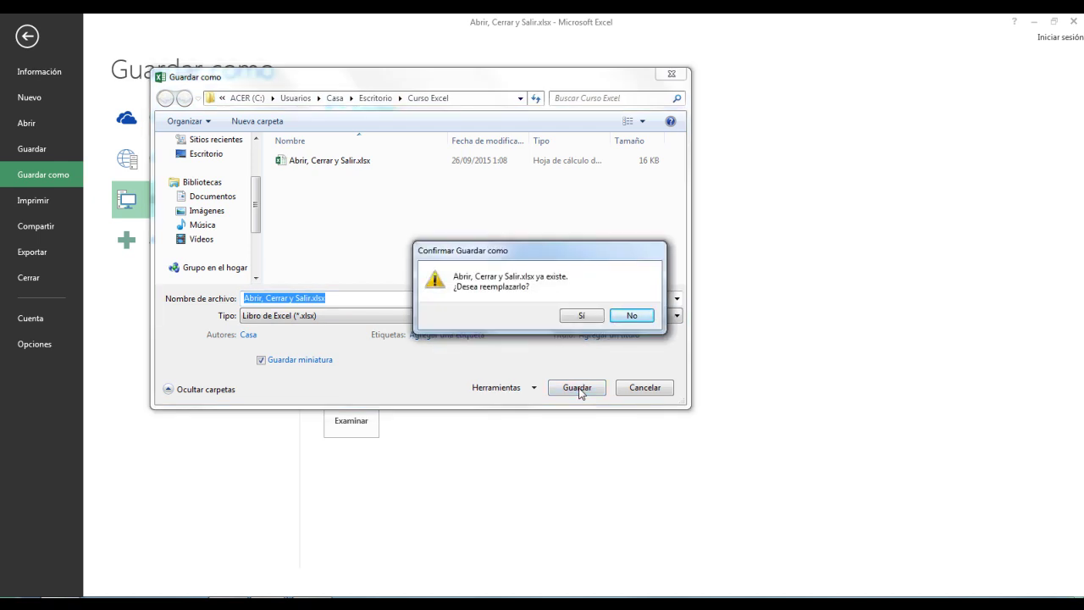
{"action": "left_click", "coordinate": [579, 316]}
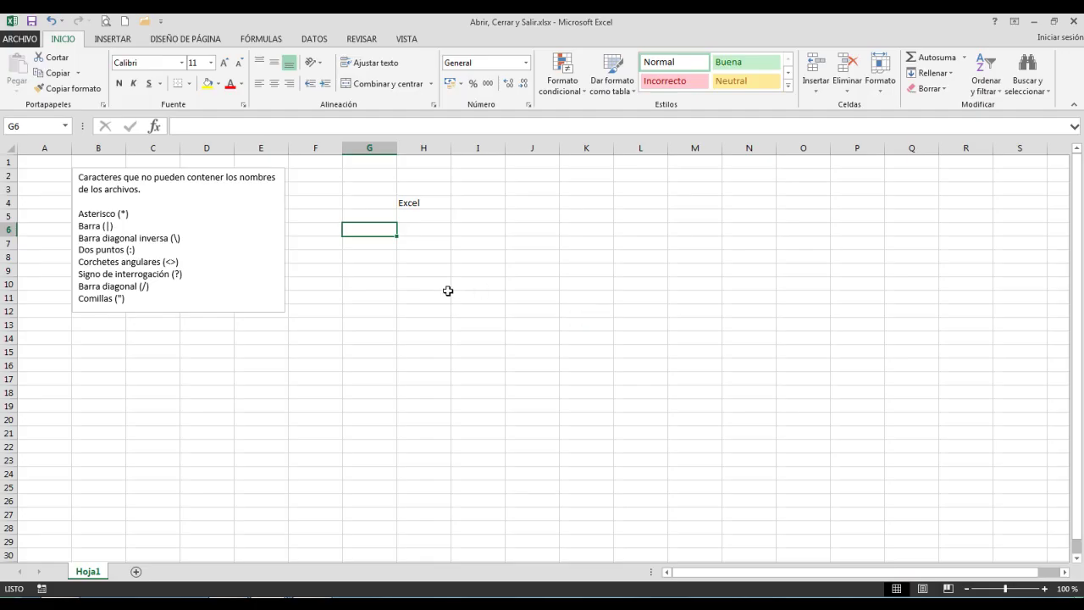
Return to the Base de datos workbook and create a new blank workbook
{"action": "left_click", "coordinate": [152, 527]}
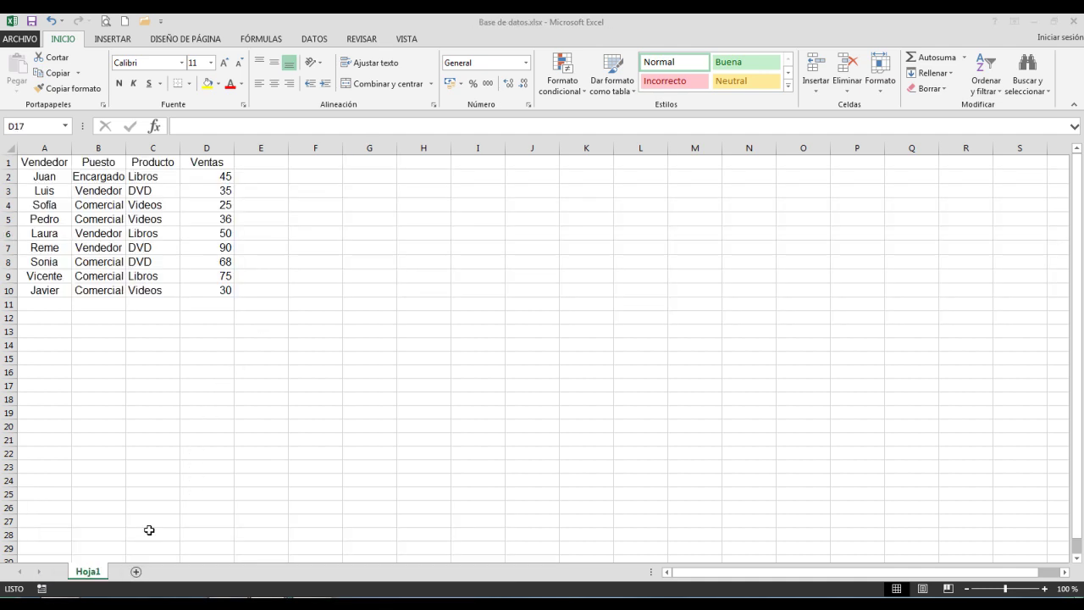
{"action": "left_click", "coordinate": [218, 390]}
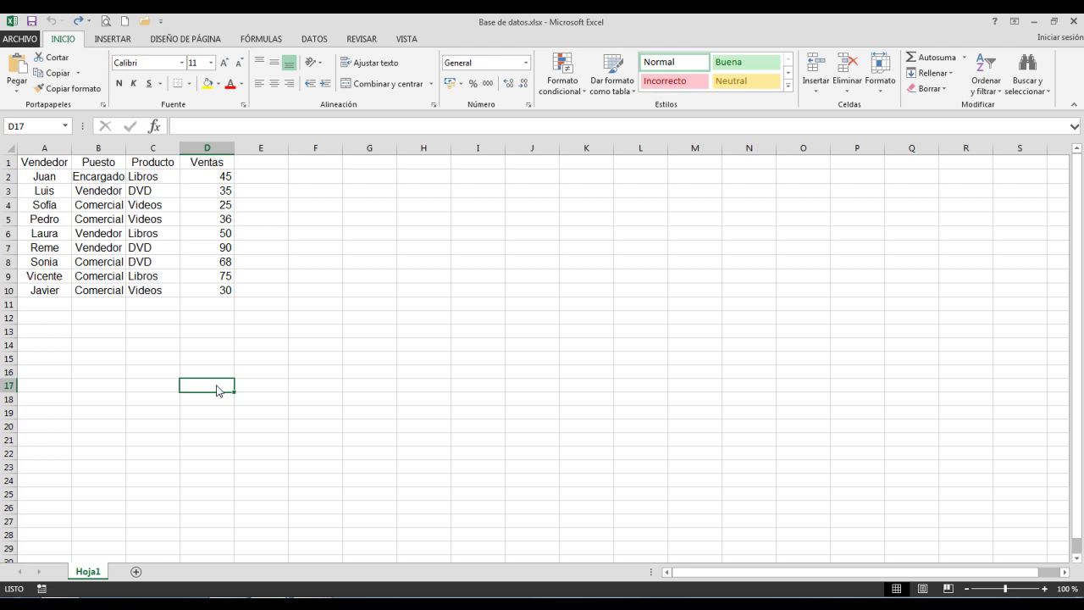
{"action": "left_click", "coordinate": [127, 23]}
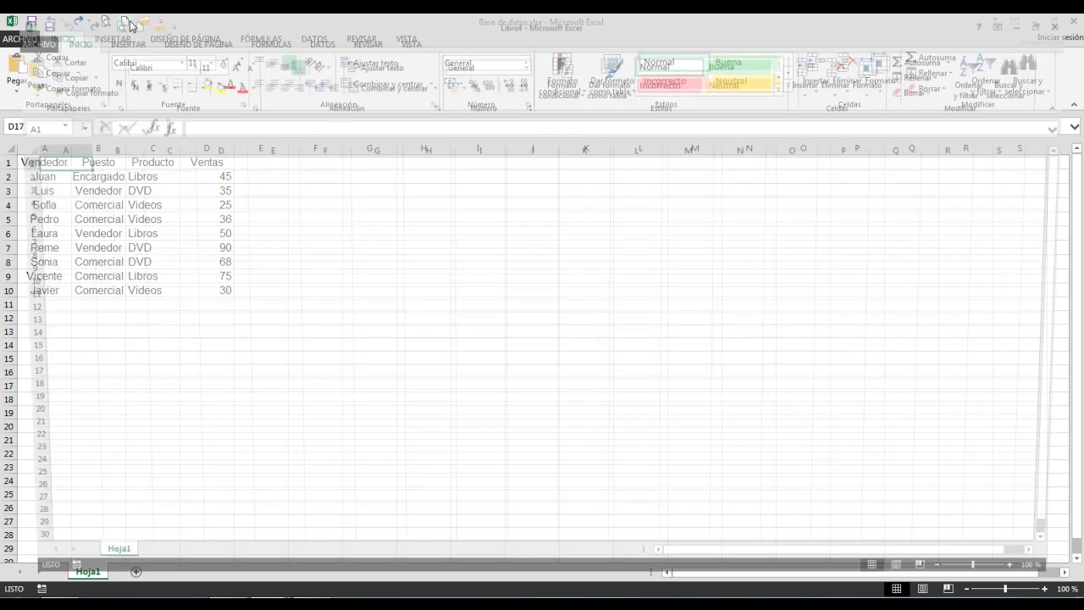
Start saving a copy of the new blank workbook on the computer and browse to C: > Ejercicios Explicaciones > Excel
{"action": "left_click", "coordinate": [19, 41]}
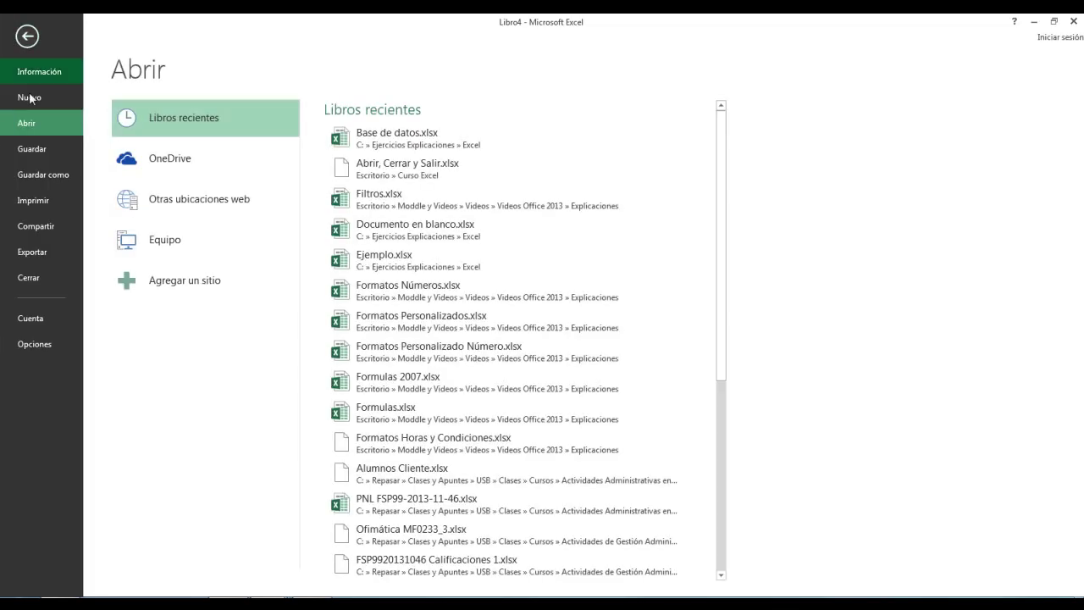
{"action": "left_click", "coordinate": [43, 174]}
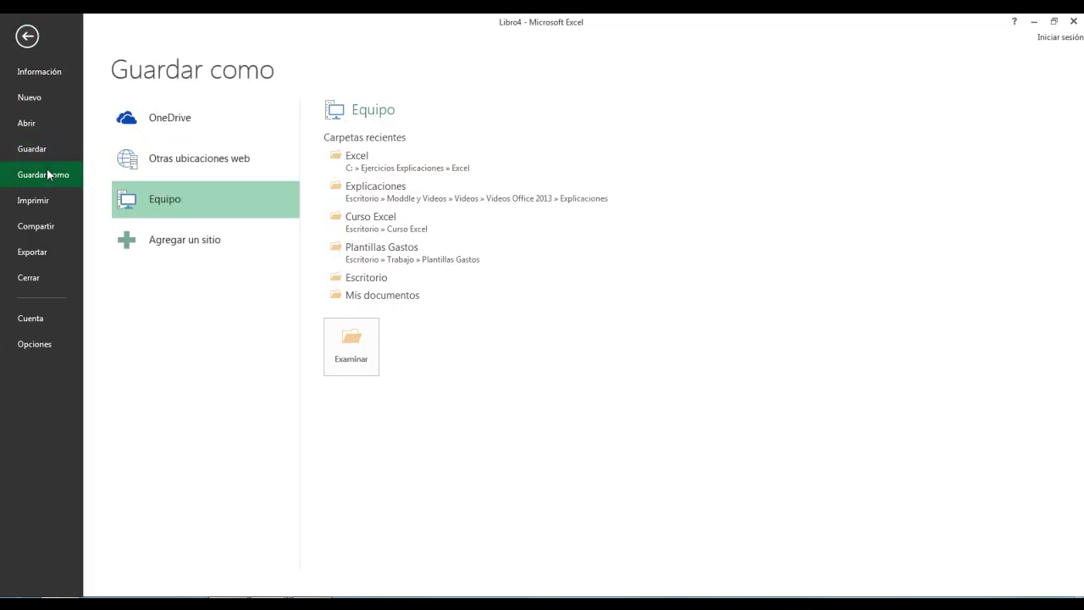
{"action": "left_click", "coordinate": [342, 348]}
{"action": "scroll", "coordinate": [254, 262], "scroll_direction": "down", "scroll_amount": 3}
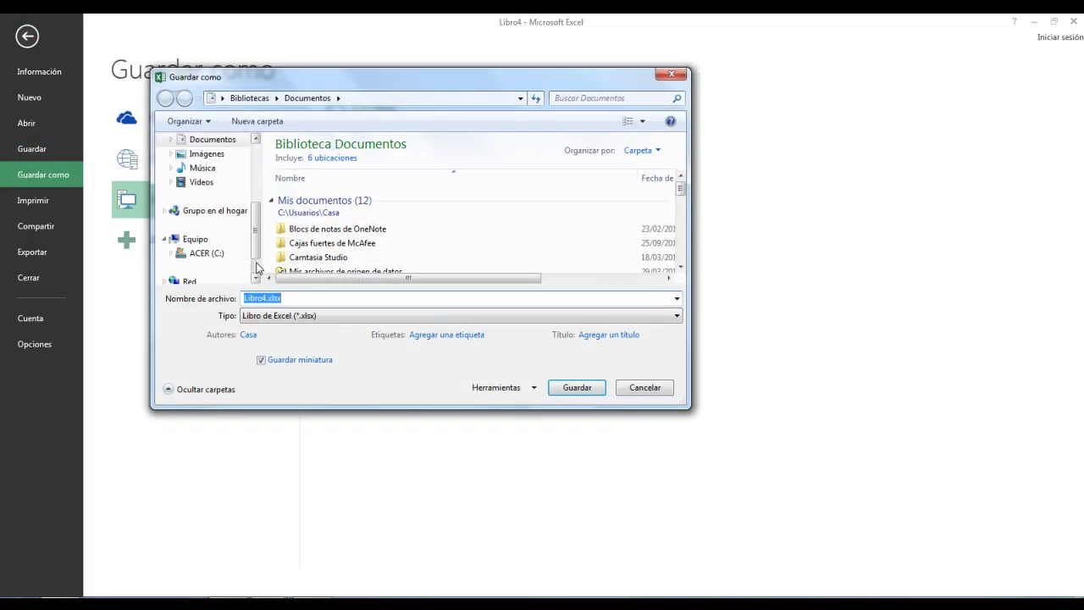
{"action": "left_click", "coordinate": [207, 254]}
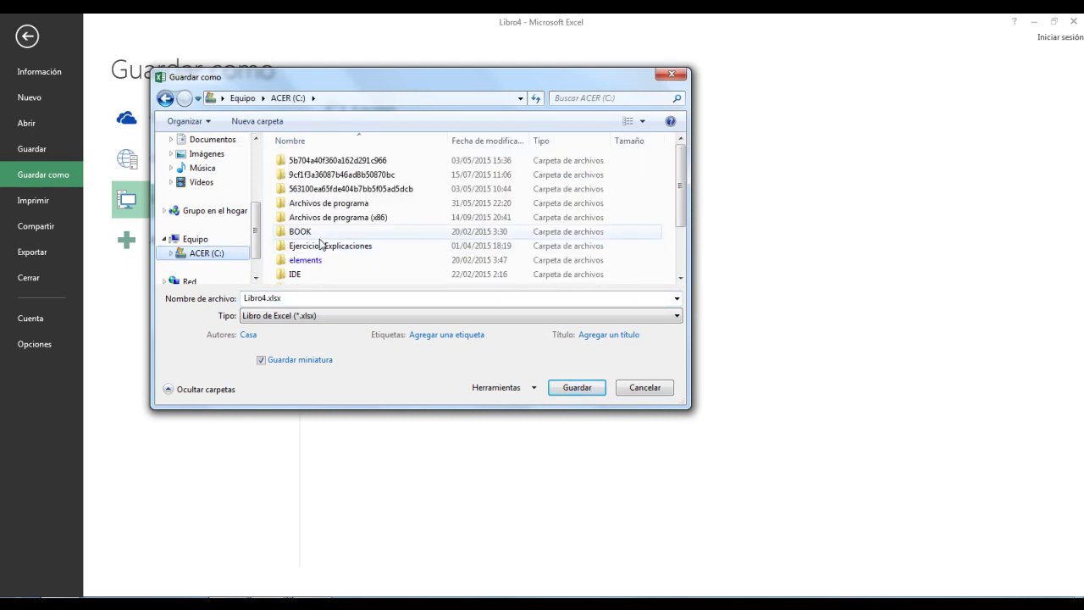
{"action": "double_click", "coordinate": [321, 245]}
{"action": "double_click", "coordinate": [298, 164]}
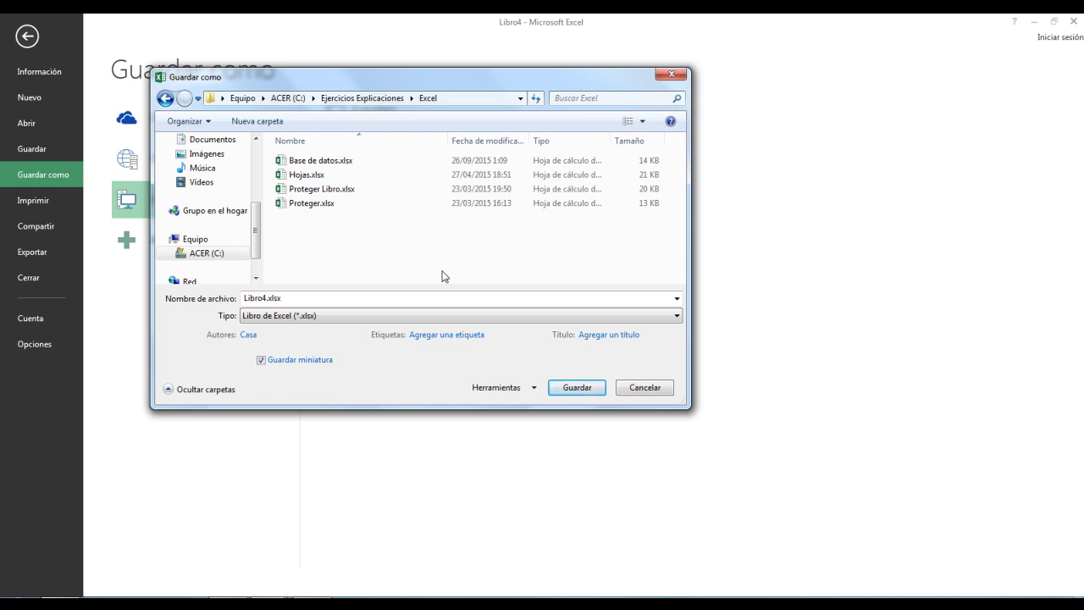
Copy the Excel folder's full path from the Save As dialog and cancel the save
{"action": "left_click", "coordinate": [459, 98]}
{"action": "key", "text": "ctrl+c"}
{"action": "right_click", "coordinate": [299, 103]}
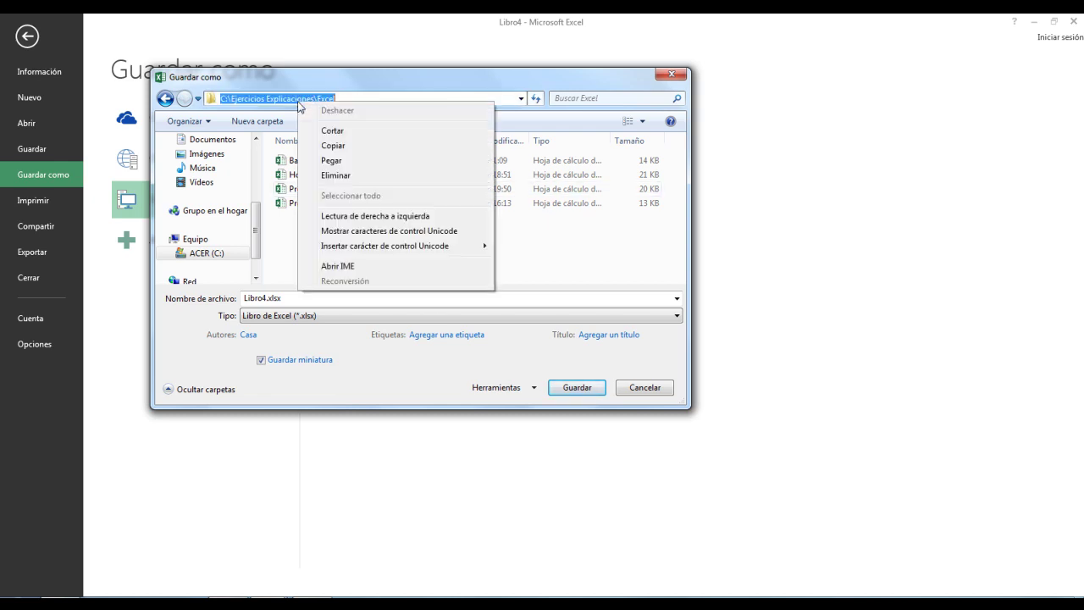
{"action": "left_click", "coordinate": [330, 148]}
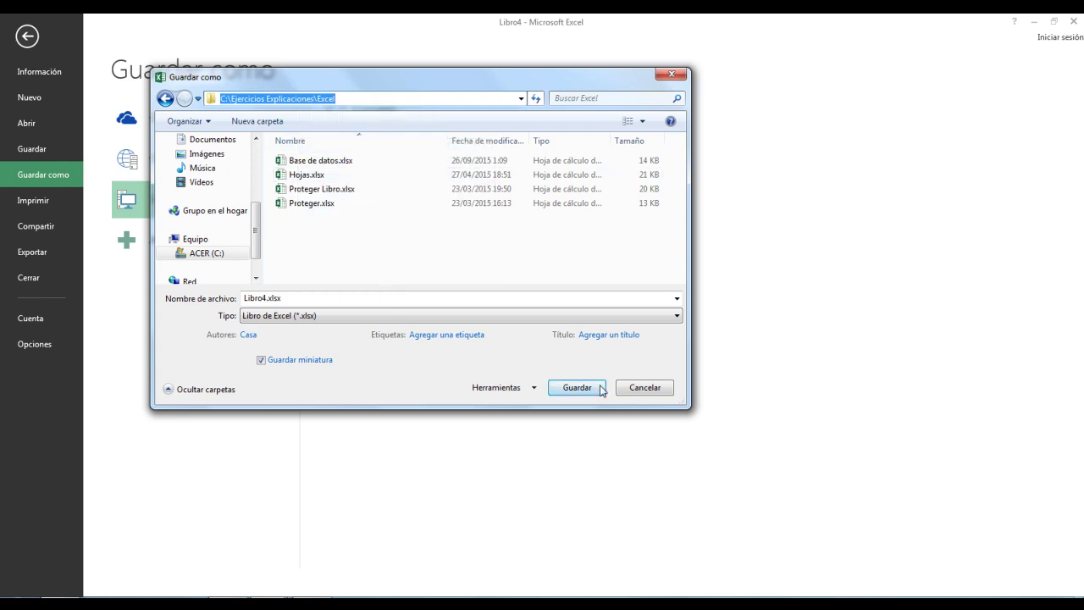
{"action": "left_click", "coordinate": [646, 389]}
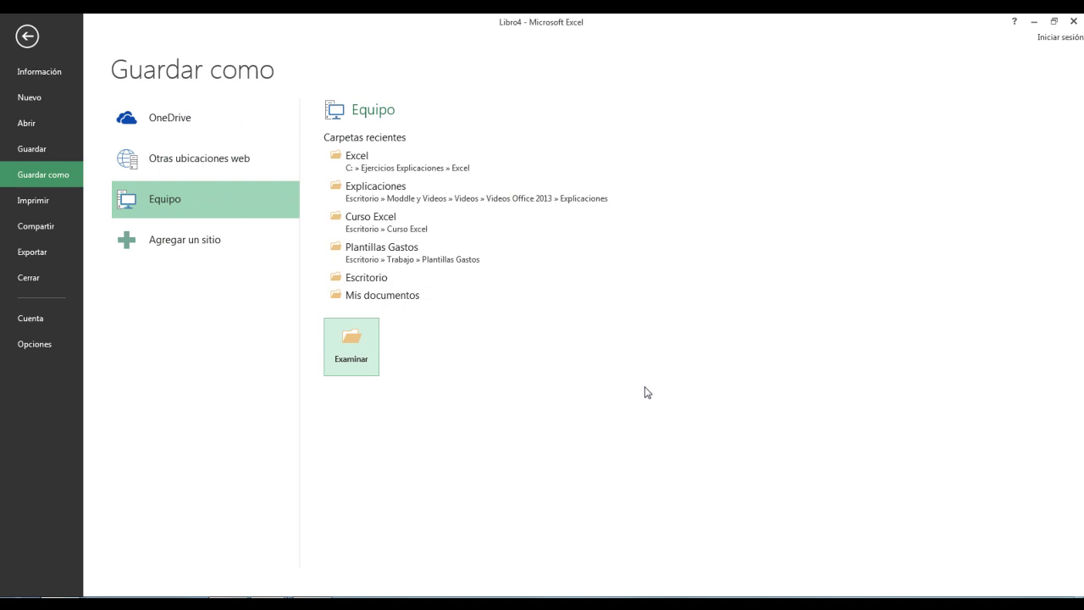
Set the default local file location in the save options to the copied path C:\Ejercicios Explicaciones\Excel
{"action": "left_click", "coordinate": [21, 42]}
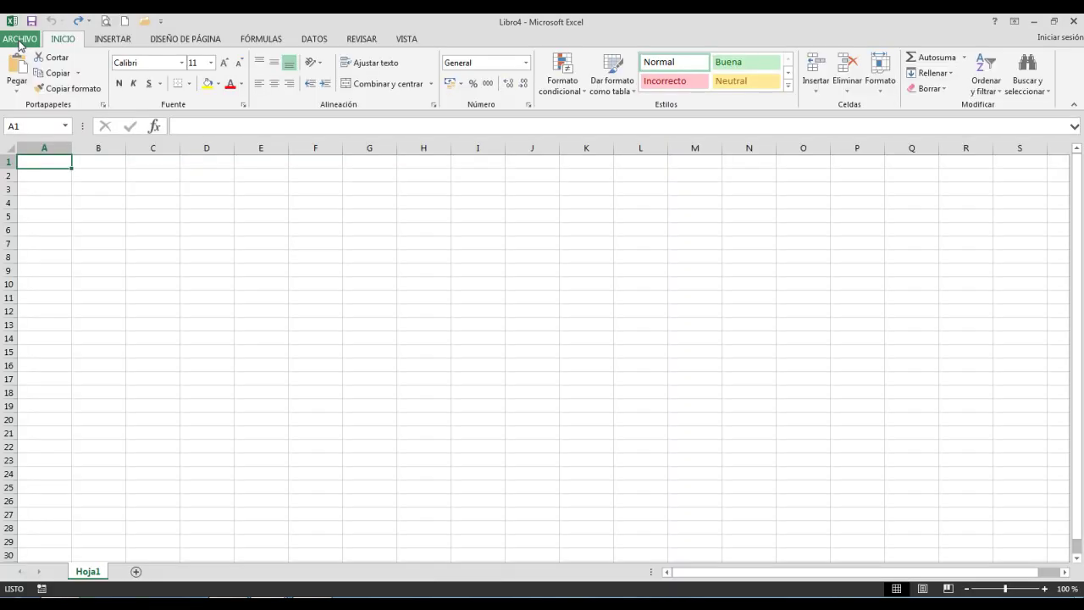
{"action": "left_click", "coordinate": [20, 41]}
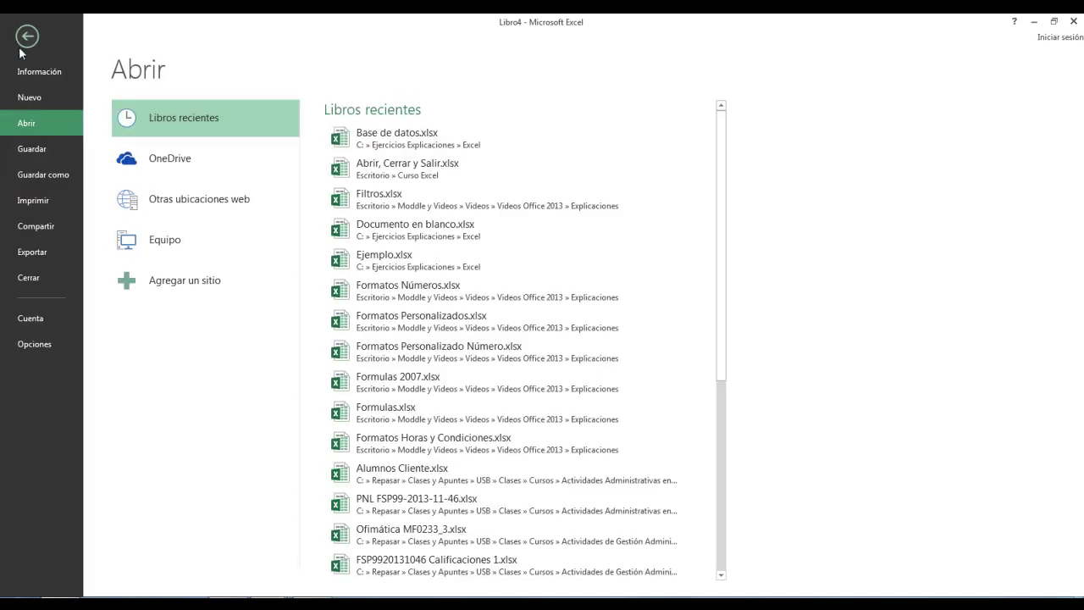
{"action": "left_click", "coordinate": [46, 345]}
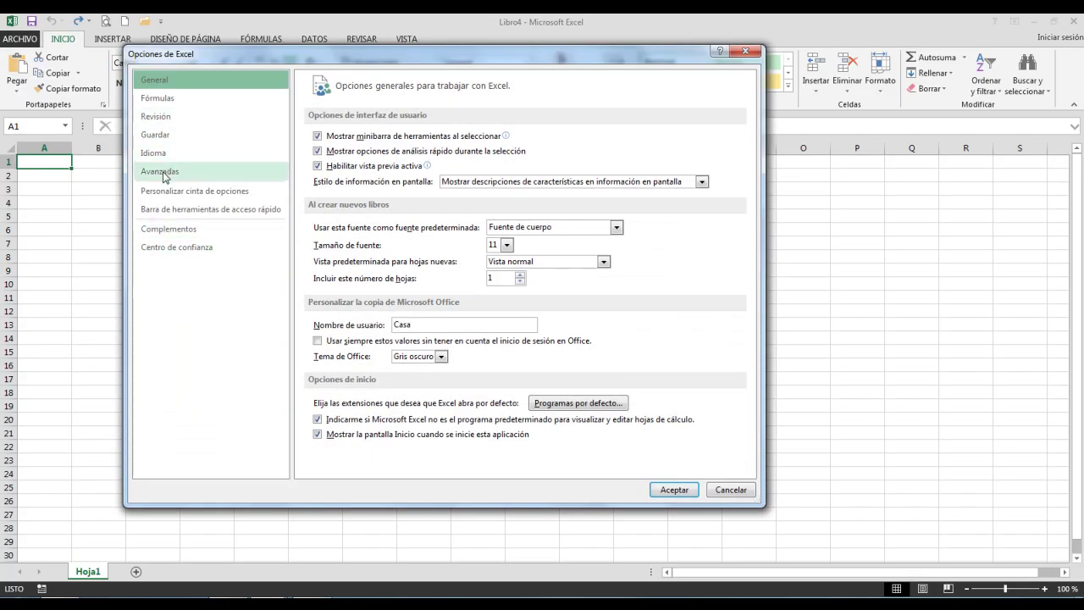
{"action": "left_click", "coordinate": [163, 136]}
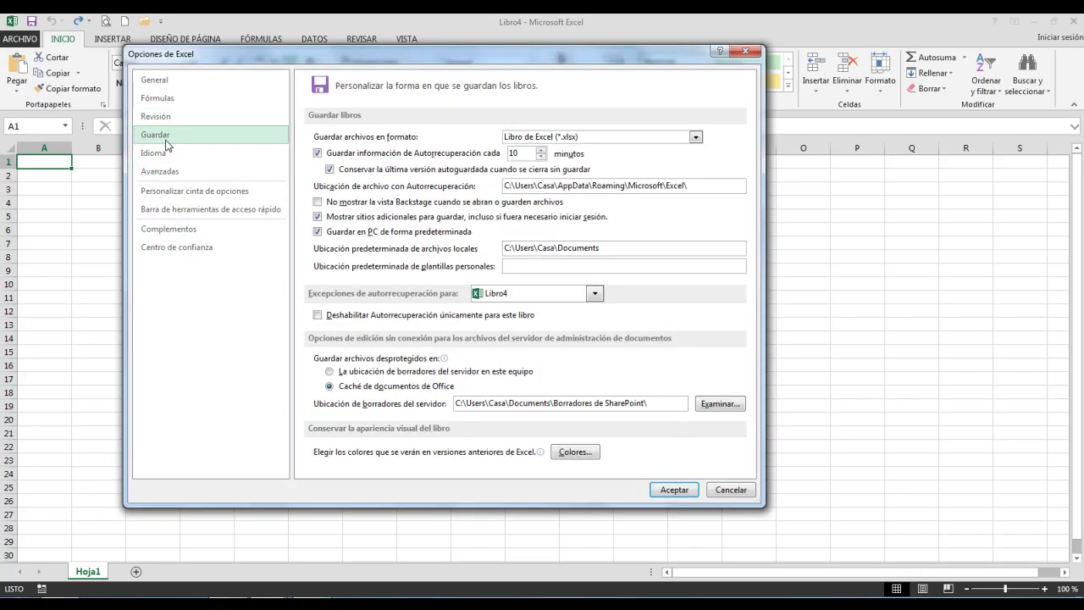
{"action": "left_click", "coordinate": [631, 250]}
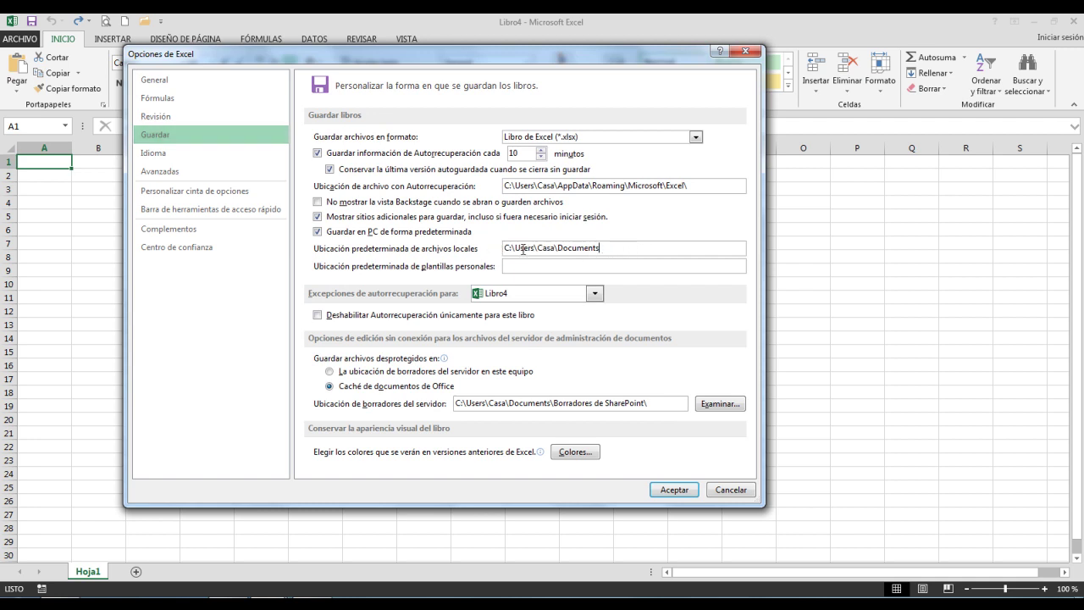
{"action": "key", "text": "BackSpace"}
{"action": "key", "text": "BackSpace"}
{"action": "key", "text": "BackSpace"}
{"action": "key", "text": "BackSpace"}
{"action": "key", "text": "BackSpace"}
{"action": "key", "text": "BackSpace"}
{"action": "key", "text": "BackSpace"}
{"action": "key", "text": "BackSpace"}
{"action": "key", "text": "BackSpace"}
{"action": "key", "text": "BackSpace"}
{"action": "key", "text": "BackSpace"}
{"action": "key", "text": "BackSpace"}
{"action": "key", "text": "BackSpace"}
{"action": "key", "text": "BackSpace"}
{"action": "key", "text": "BackSpace"}
{"action": "key", "text": "BackSpace"}
{"action": "key", "text": "BackSpace"}
{"action": "key", "text": "BackSpace"}
{"action": "key", "text": "BackSpace"}
{"action": "key", "text": "BackSpace"}
{"action": "key", "text": "BackSpace"}
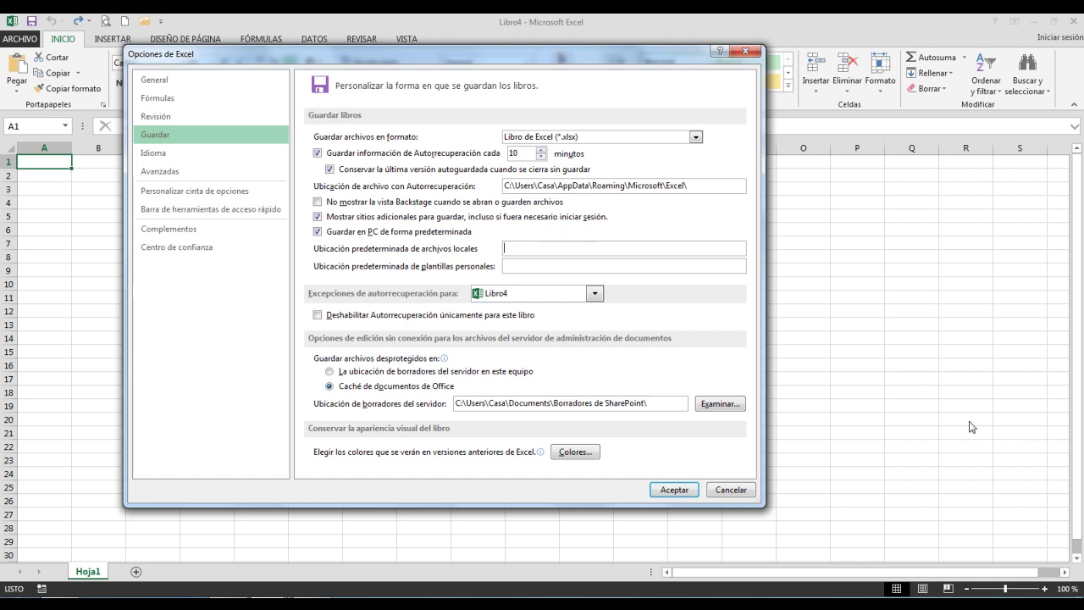
{"action": "right_click", "coordinate": [593, 254]}
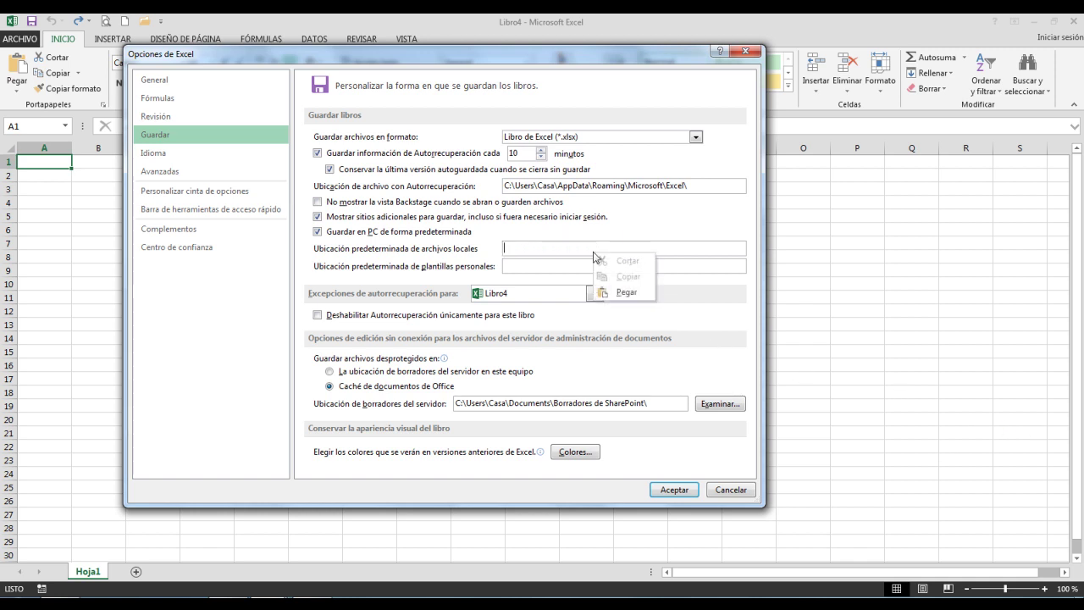
{"action": "left_click", "coordinate": [620, 293]}
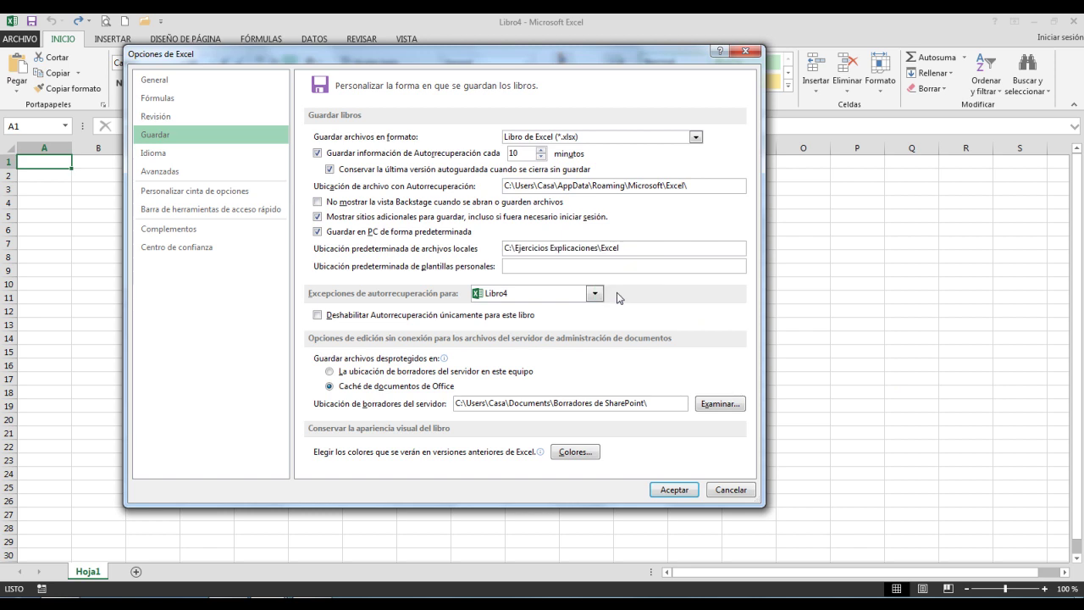
{"action": "left_click", "coordinate": [674, 490]}
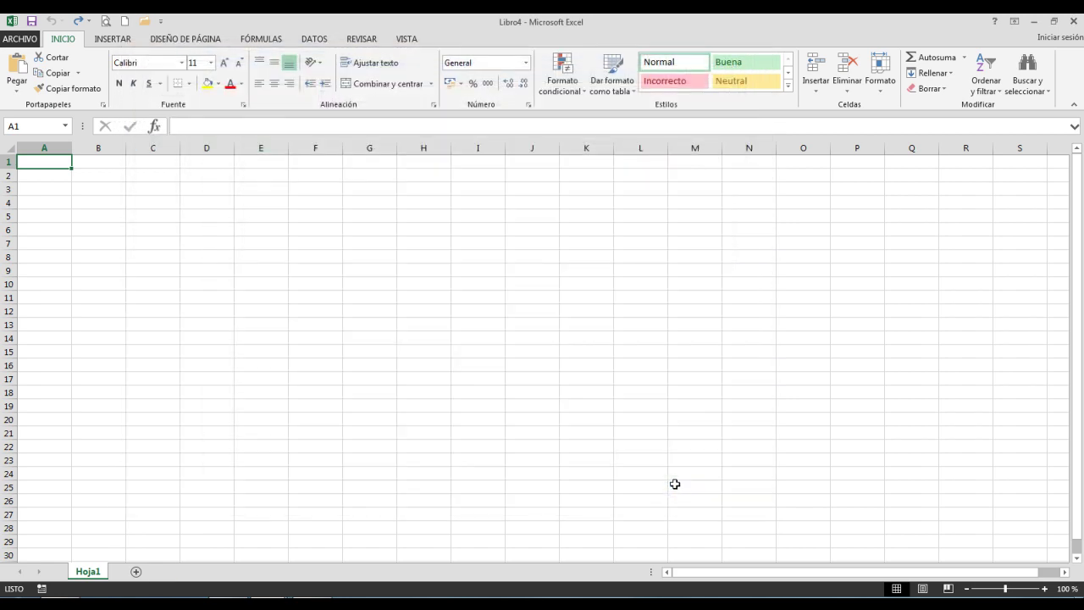
Replace the open blank workbook with a new one and check which default folder its Save As dialog uses
{"action": "left_click", "coordinate": [1069, 25]}
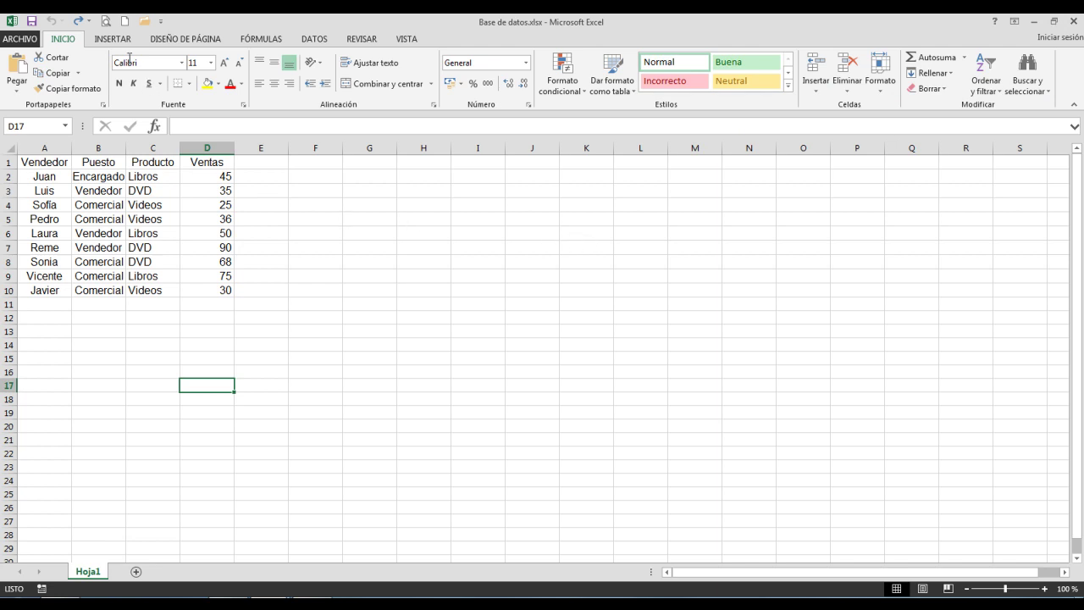
{"action": "left_click", "coordinate": [125, 23]}
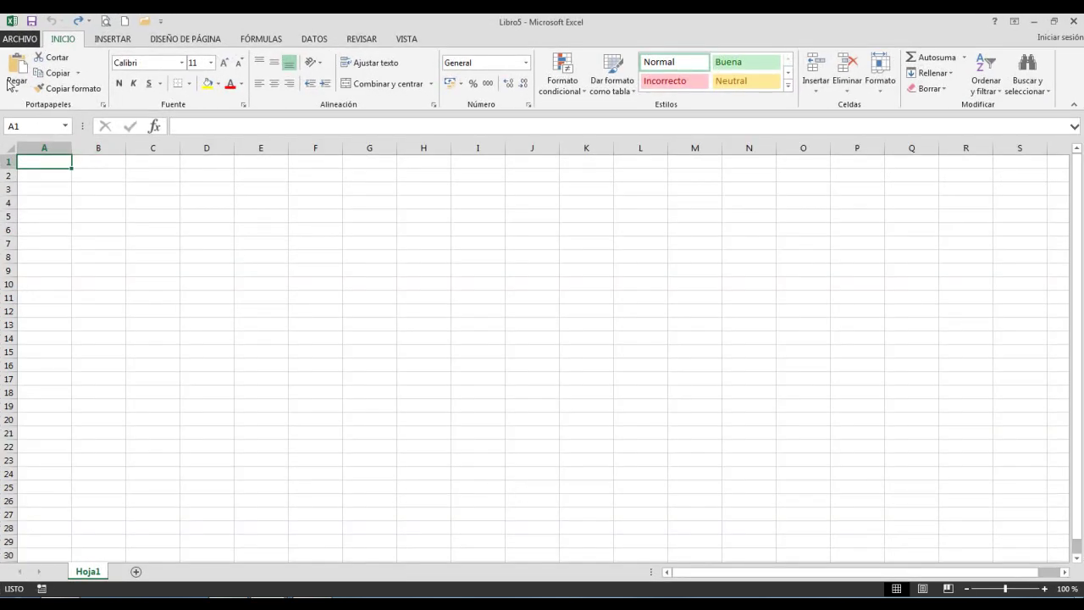
{"action": "left_click", "coordinate": [17, 42]}
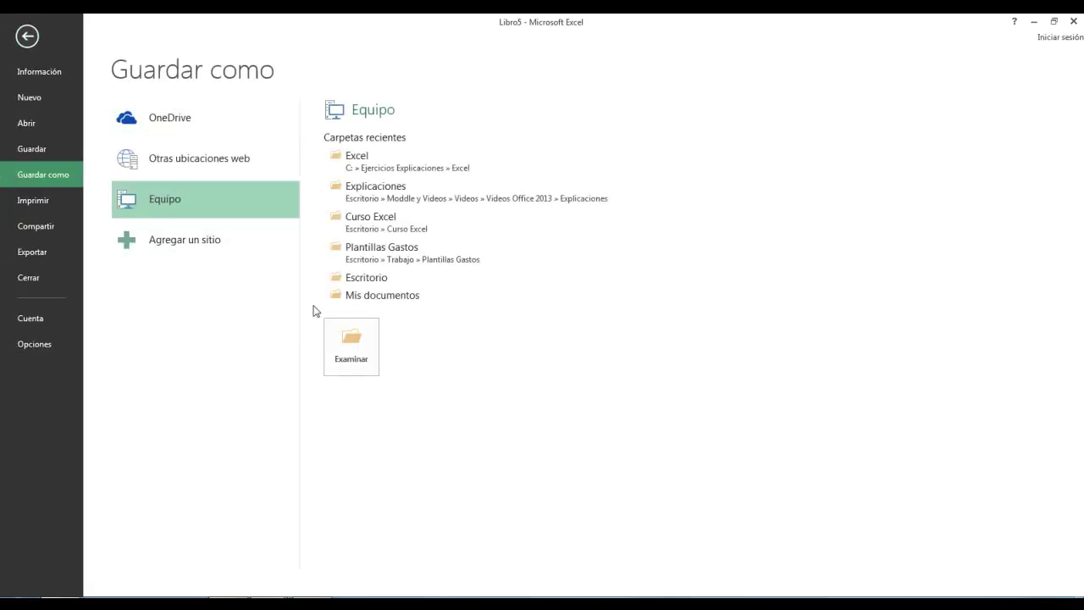
{"action": "left_click", "coordinate": [351, 345]}
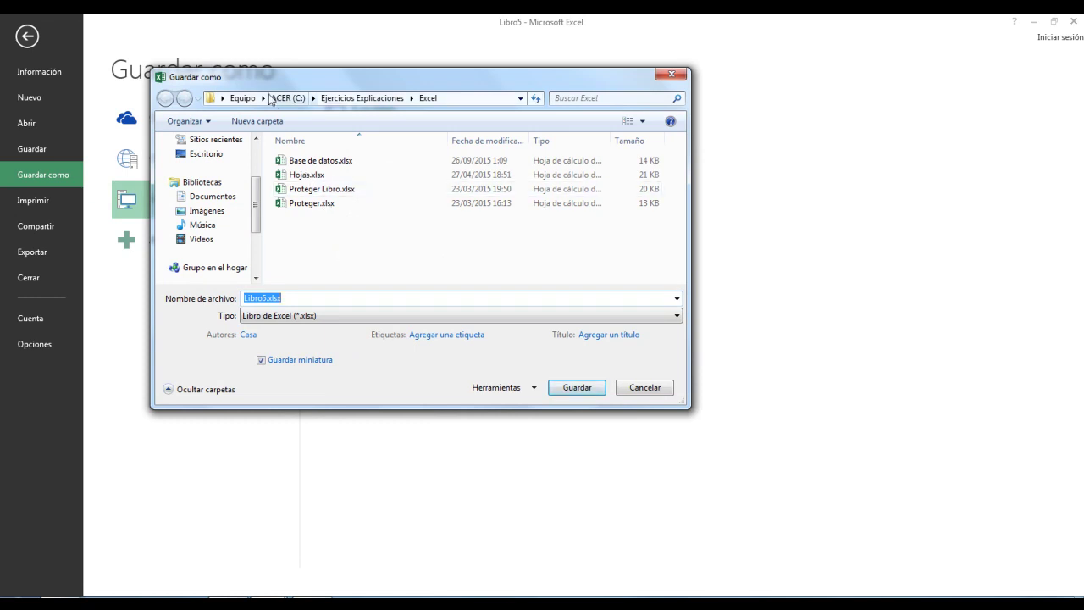
{"action": "left_click", "coordinate": [462, 99]}
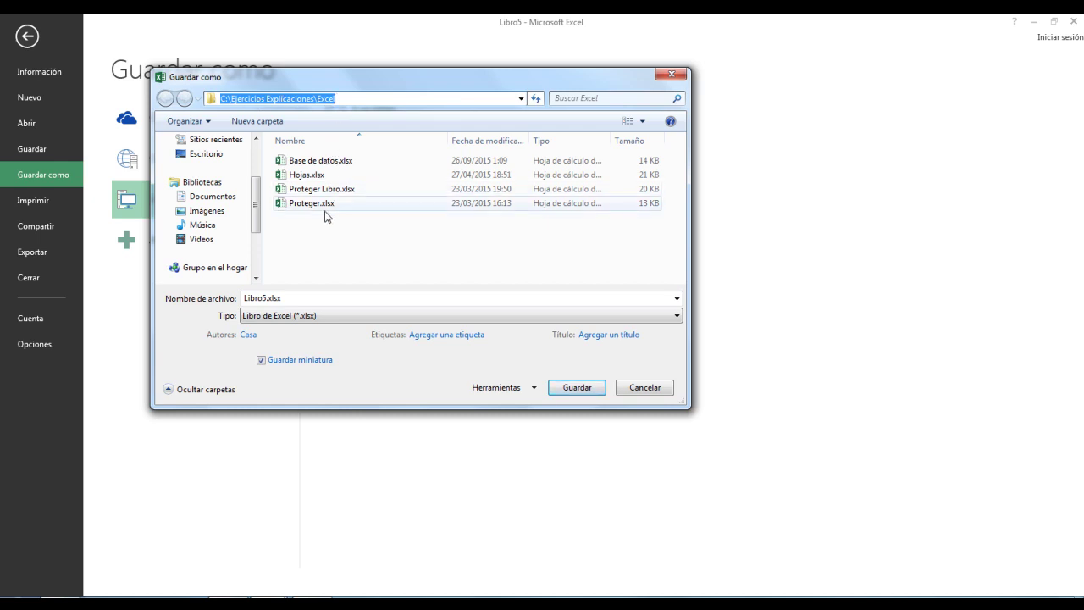
Name the file Ejemplo and save it in the Excel folder
{"action": "left_click", "coordinate": [302, 300]}
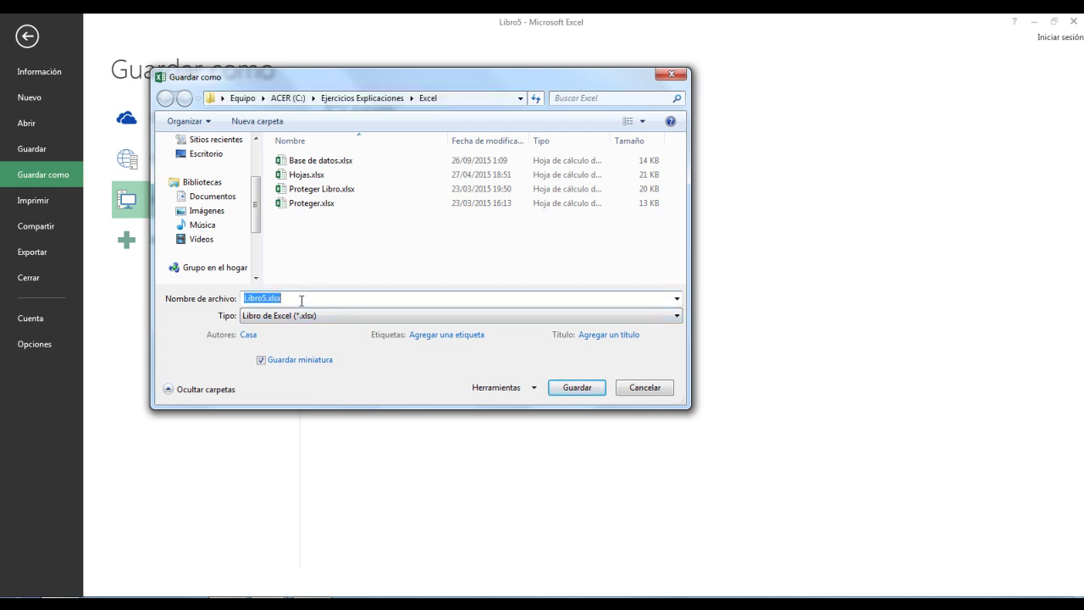
{"action": "type", "text": "Ejemplo"}
{"action": "left_click", "coordinate": [573, 388]}
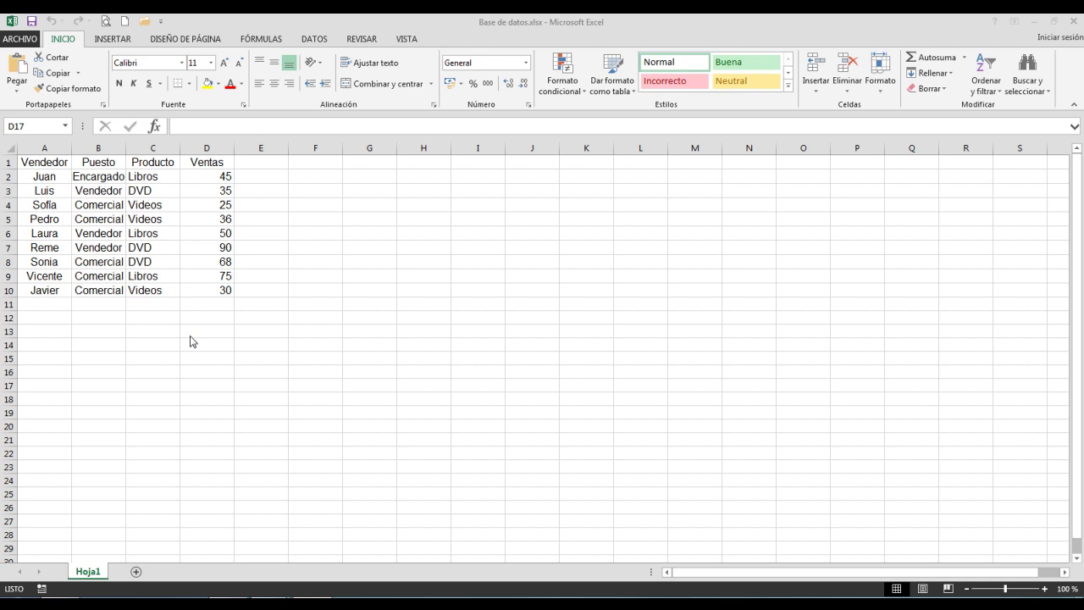
View the Save As locations offered for the Base de datos workbook and return to its sheet
{"action": "left_click", "coordinate": [18, 39]}
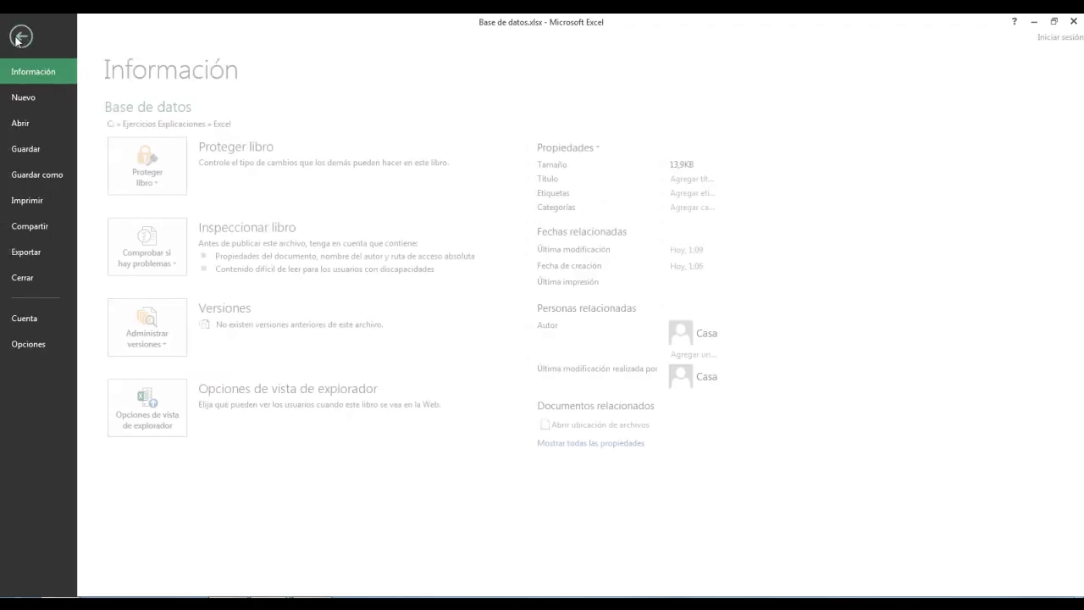
{"action": "left_click", "coordinate": [46, 175]}
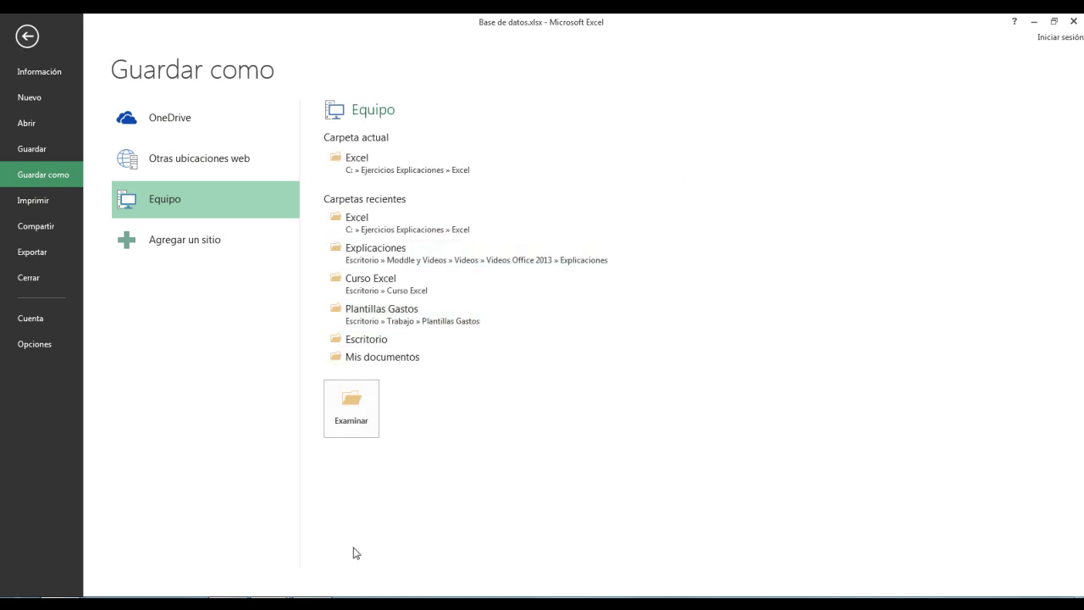
{"action": "left_click", "coordinate": [27, 36]}
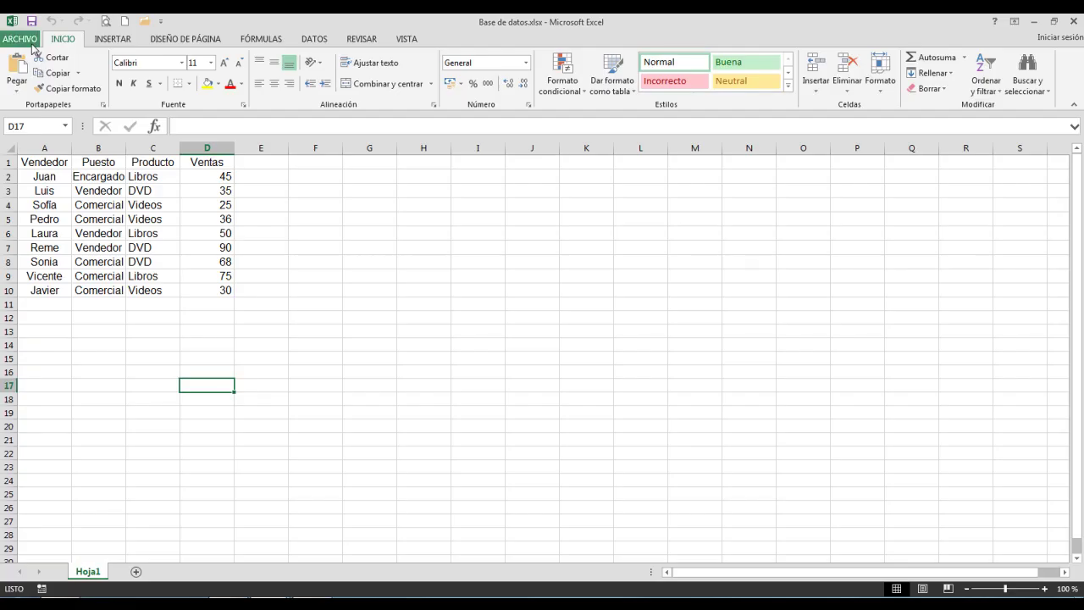
Create a new blank workbook and view the locations offered when saving it, without saving
{"action": "left_click", "coordinate": [124, 20]}
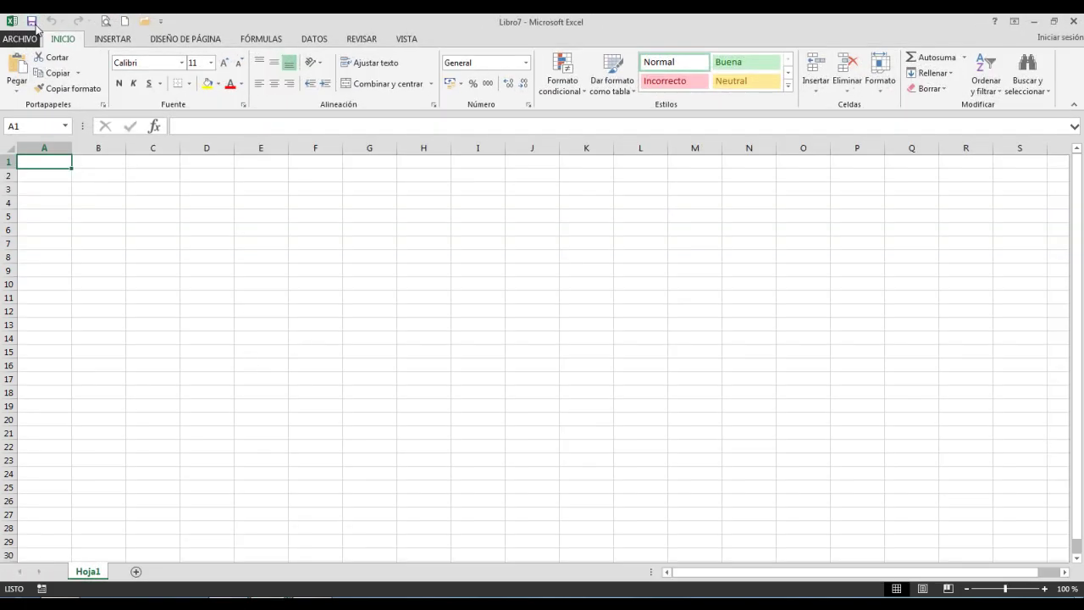
{"action": "left_click", "coordinate": [32, 22]}
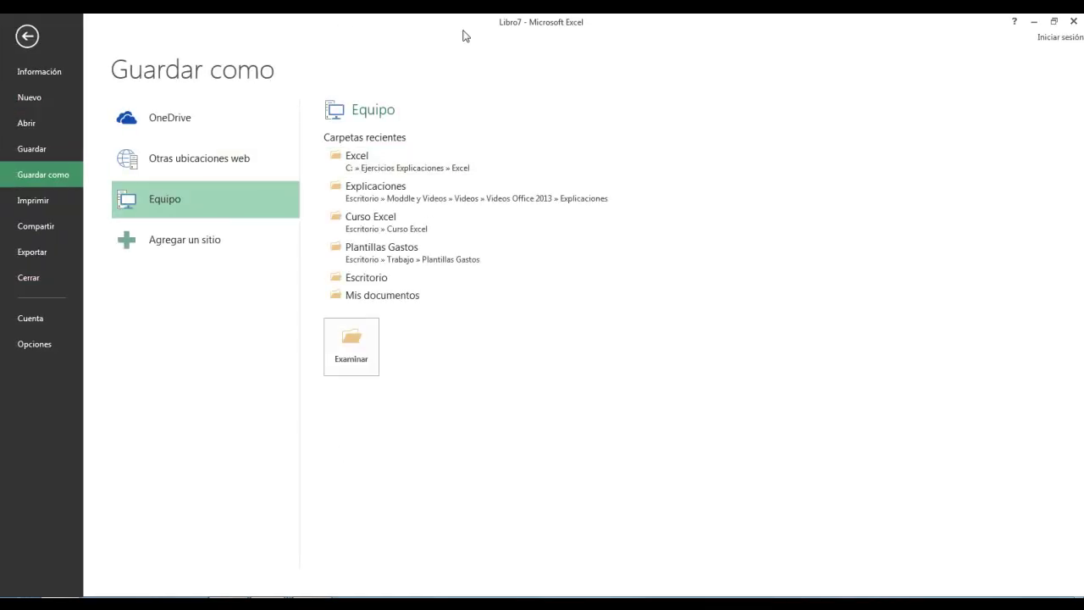
{"action": "left_click", "coordinate": [28, 37]}
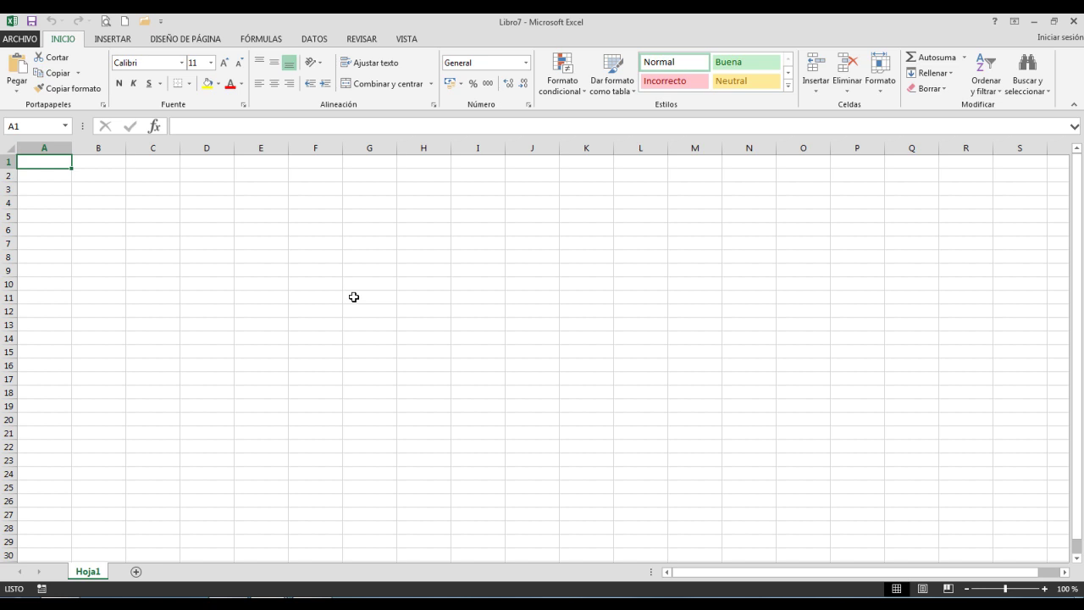
Enable "No mostrar la vista Backstage cuando se abran o guarden archivos" in the save options and start saving the blank workbook
{"action": "left_click", "coordinate": [20, 38]}
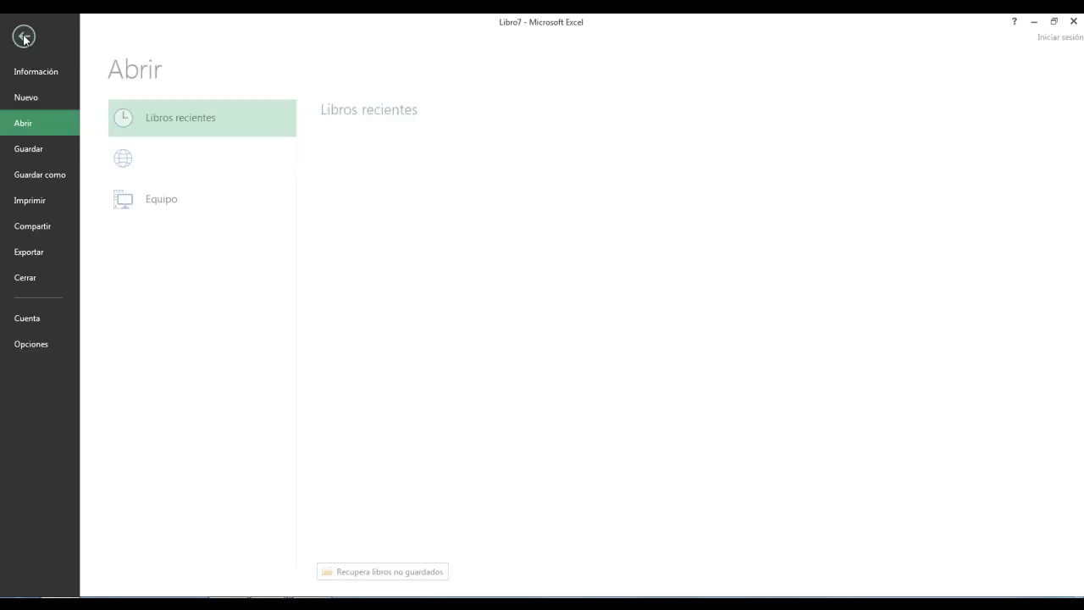
{"action": "left_click", "coordinate": [48, 346]}
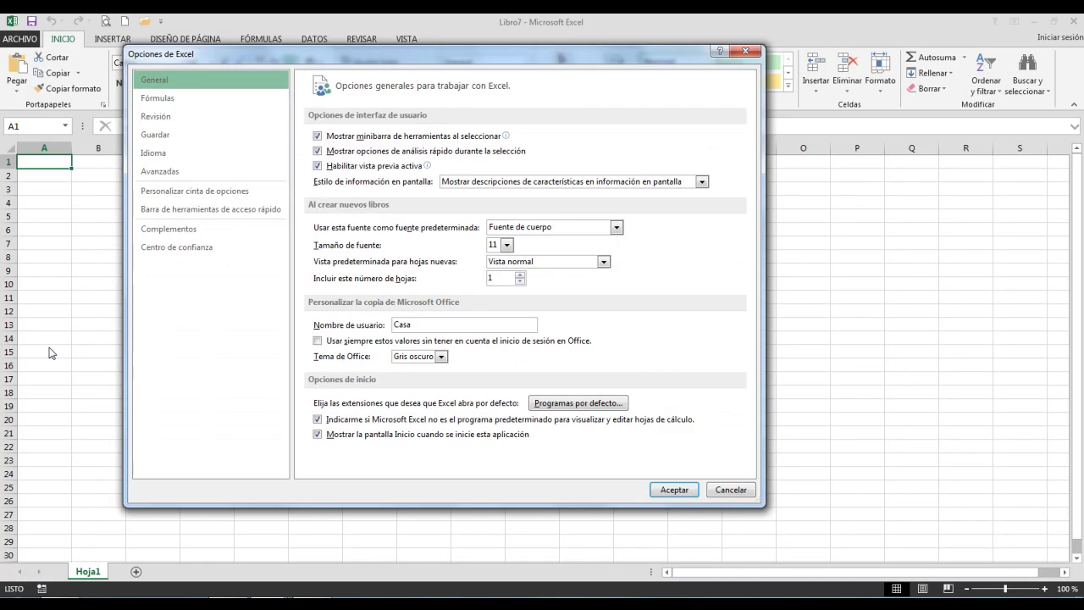
{"action": "left_click", "coordinate": [176, 137]}
{"action": "left_click", "coordinate": [317, 203]}
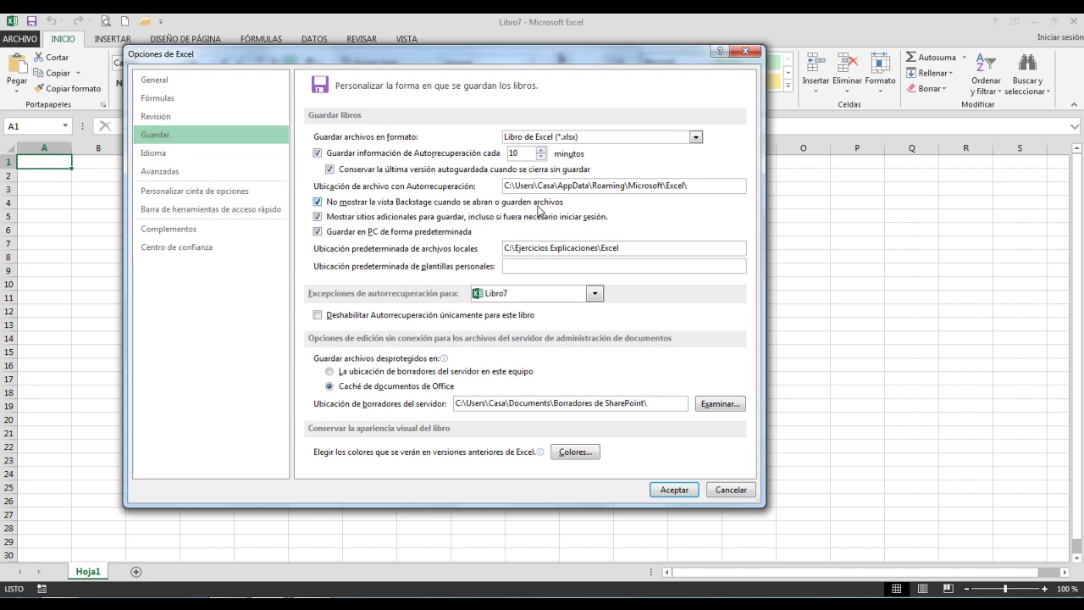
{"action": "left_click", "coordinate": [669, 492]}
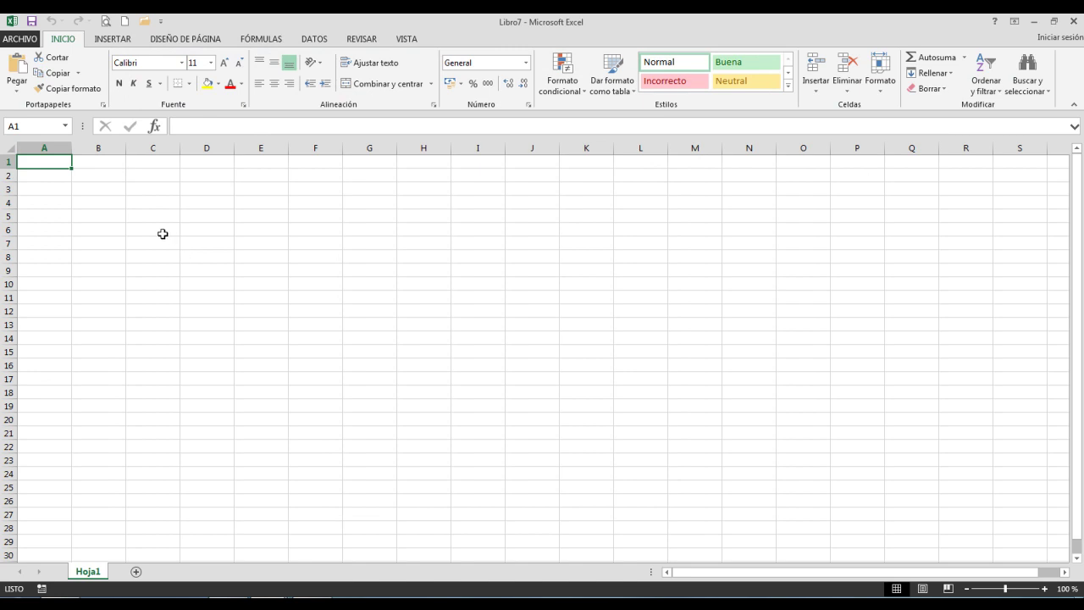
{"action": "left_click", "coordinate": [31, 21]}
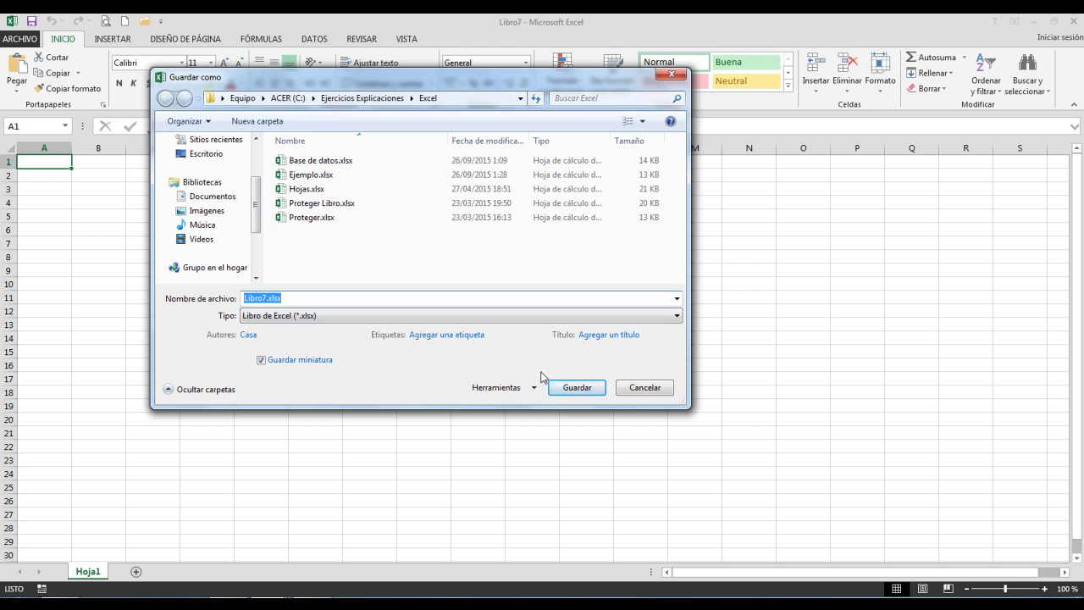
Save the blank workbook as Ejemplo sin Backstage in the Excel folder and switch to the Base de datos workbook
{"action": "type", "text": "Ejemplo sin Backstage"}
{"action": "left_click", "coordinate": [584, 390]}
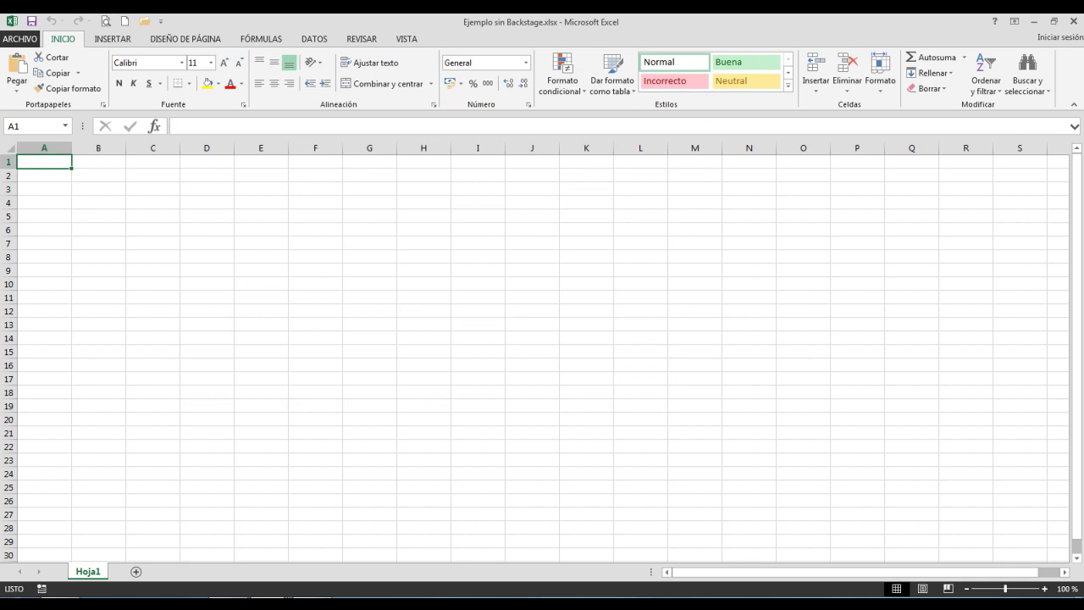
{"action": "left_click", "coordinate": [268, 603]}
{"action": "left_click", "coordinate": [255, 565]}
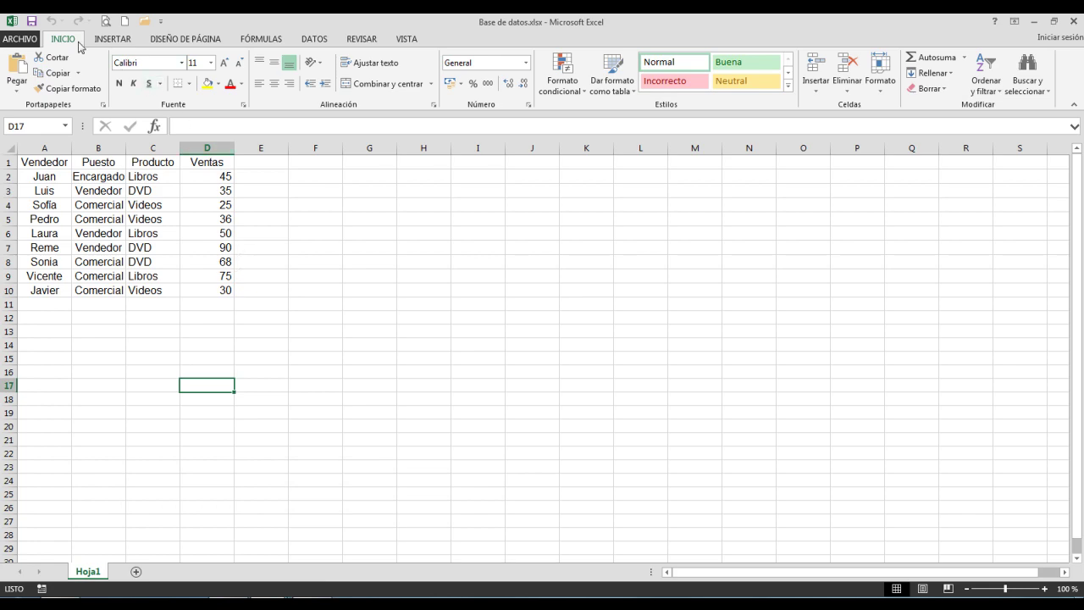
Save the Base de datos workbook as a PDF in the Excel folder under the same name, and close the opened PDF
{"action": "left_click", "coordinate": [17, 39]}
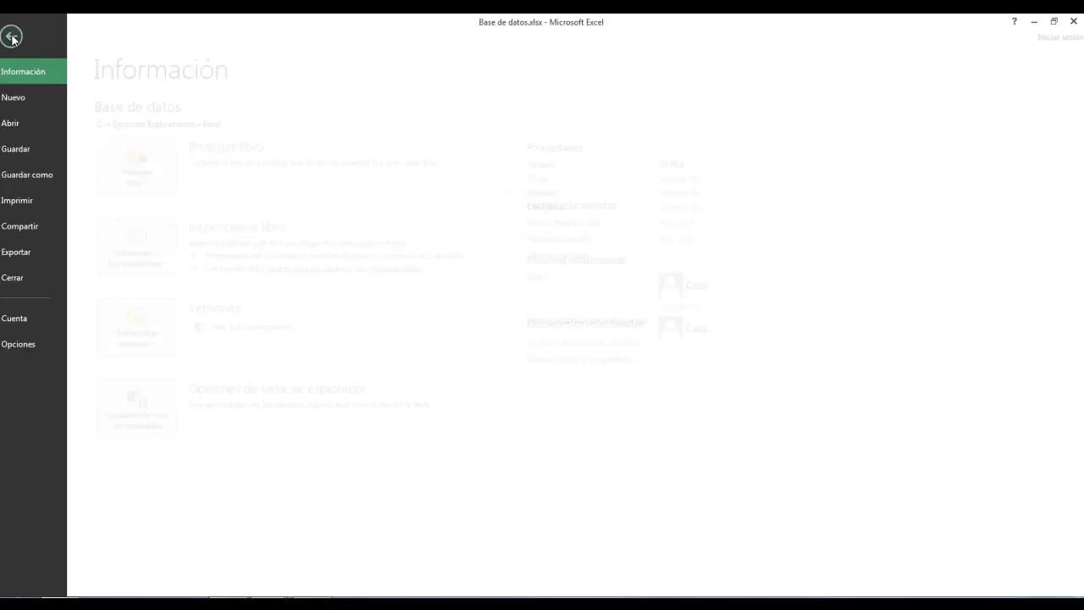
{"action": "left_click", "coordinate": [46, 177]}
{"action": "left_click", "coordinate": [338, 398]}
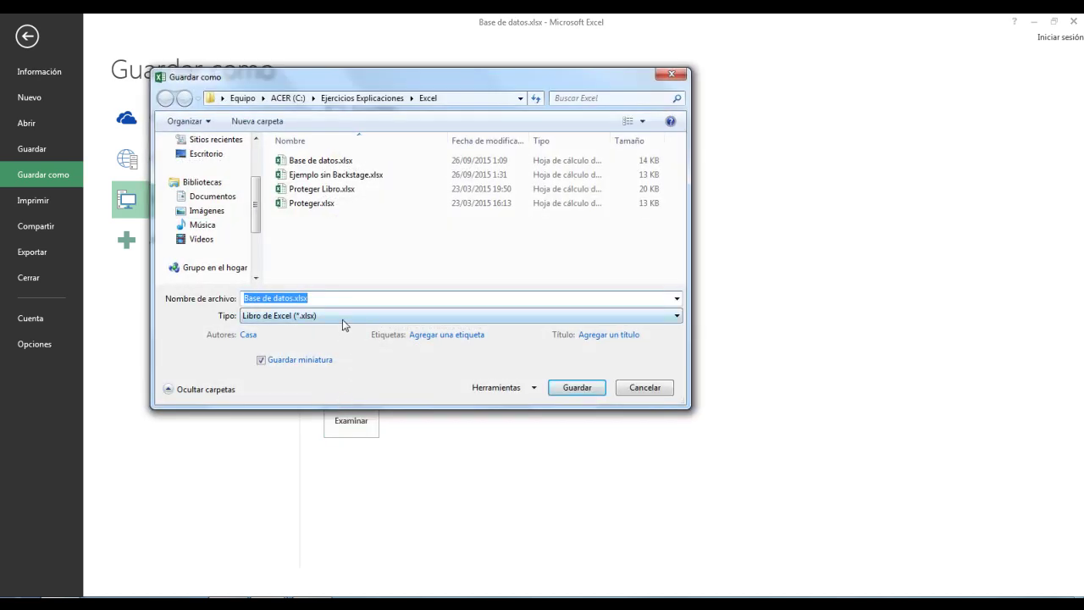
{"action": "left_click", "coordinate": [342, 318]}
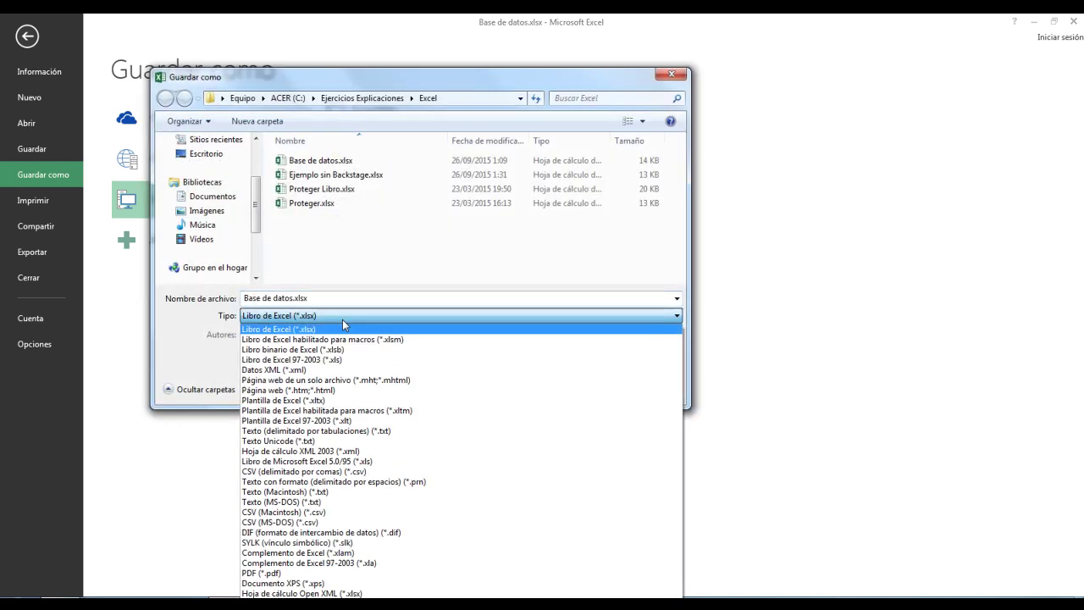
{"action": "left_click", "coordinate": [403, 74]}
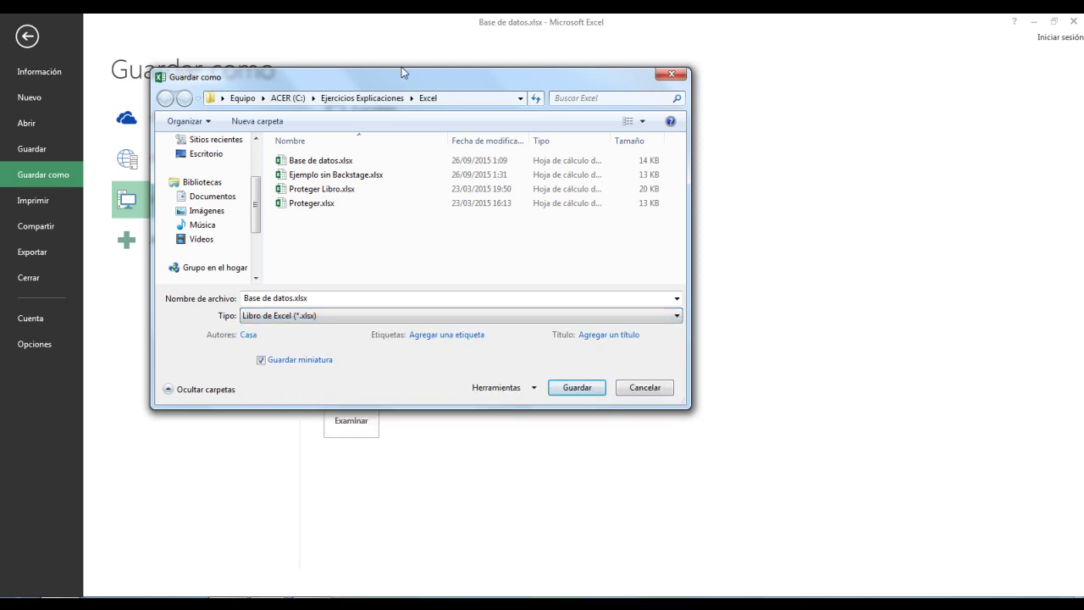
{"action": "left_click_drag", "start_coordinate": [404, 74], "coordinate": [401, 30]}
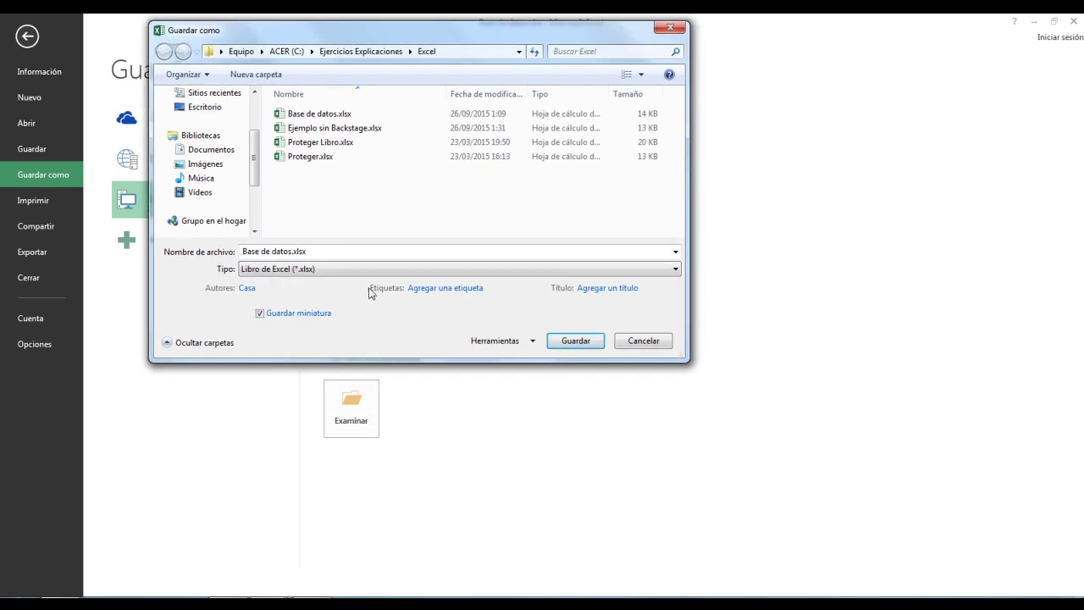
{"action": "left_click", "coordinate": [327, 270]}
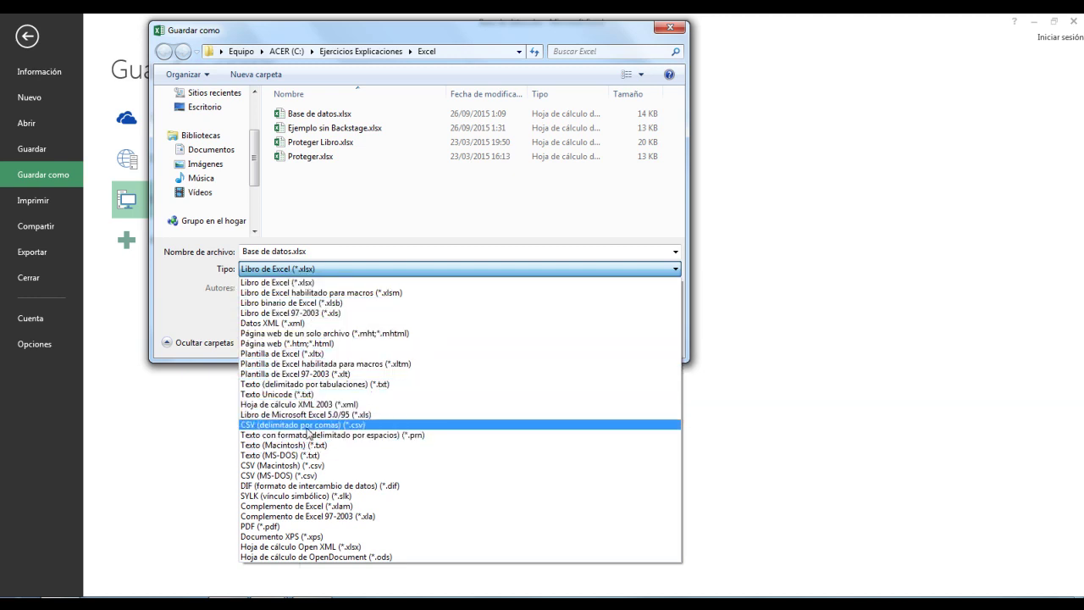
{"action": "left_click", "coordinate": [292, 527]}
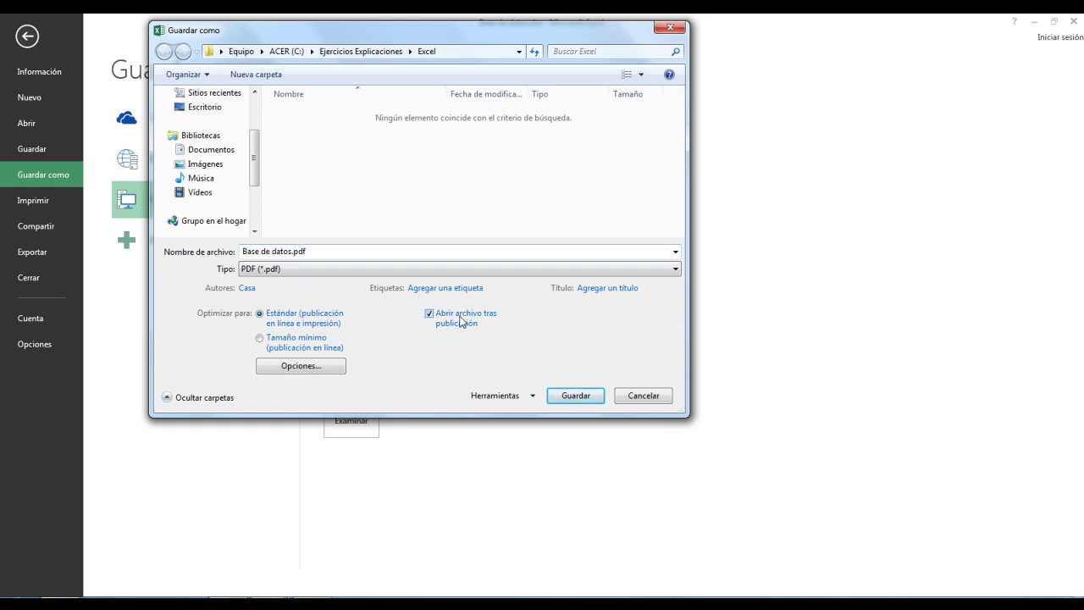
{"action": "left_click", "coordinate": [577, 396]}
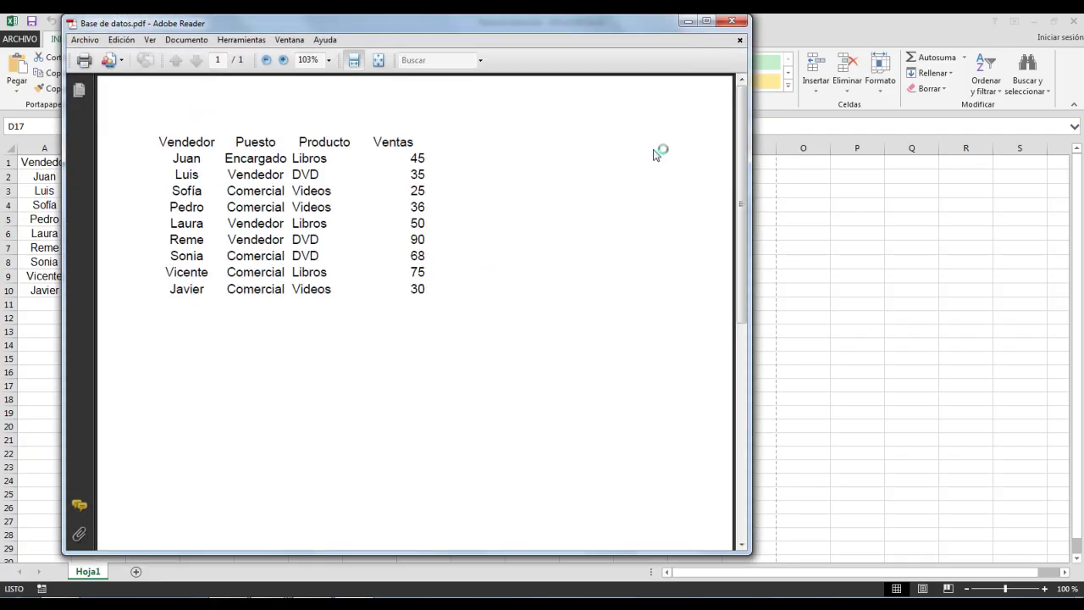
{"action": "left_click", "coordinate": [735, 24]}
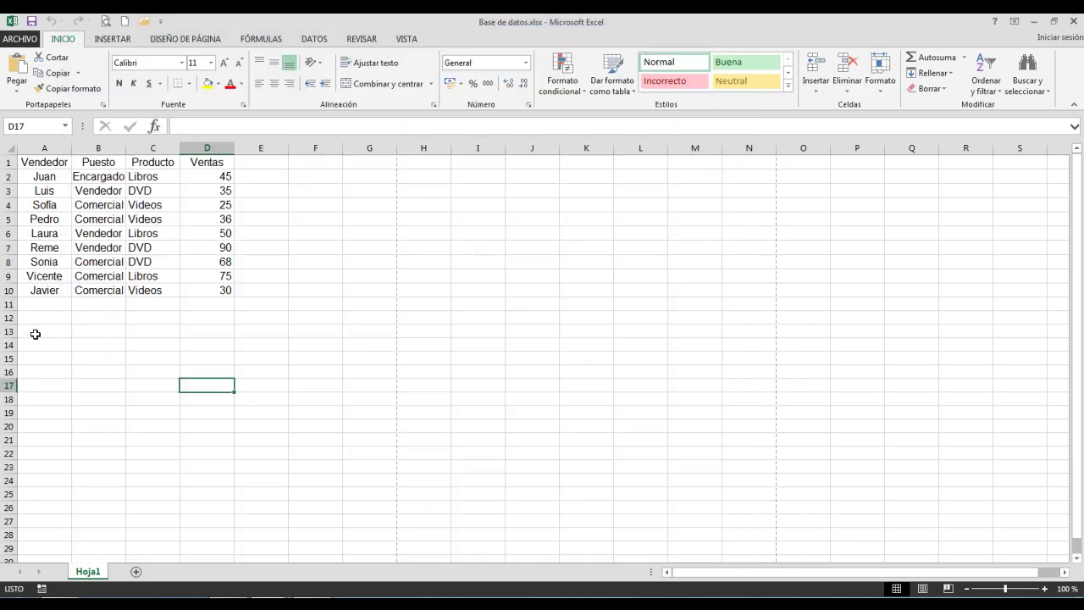
Save the workbook as a PDF named Ejemplo in the Excel folder, with "Abrir archivo tras publicación" turned off
{"action": "left_click", "coordinate": [20, 40]}
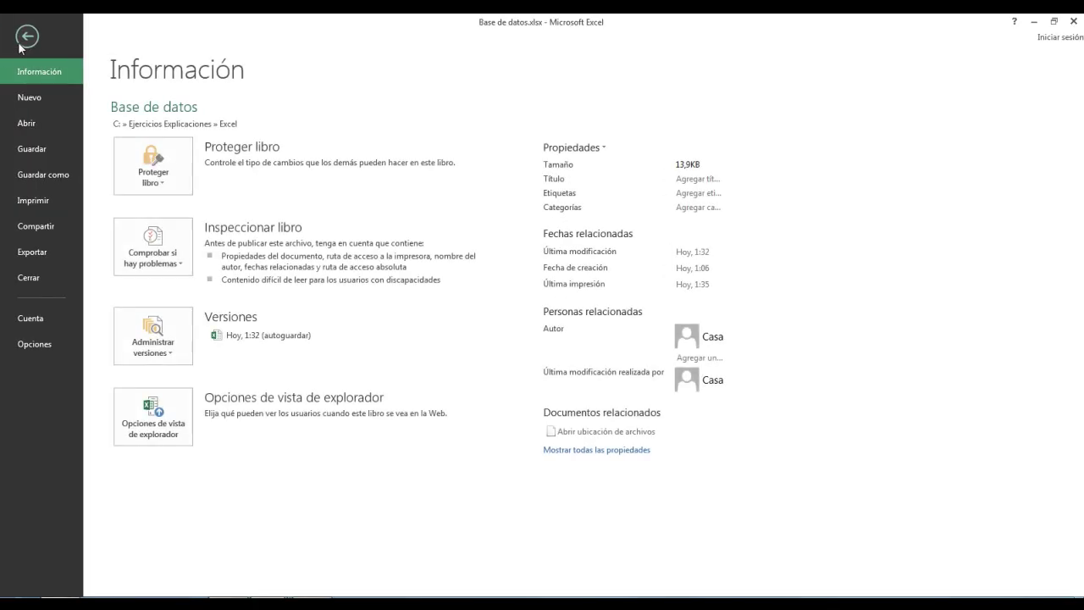
{"action": "left_click", "coordinate": [42, 175]}
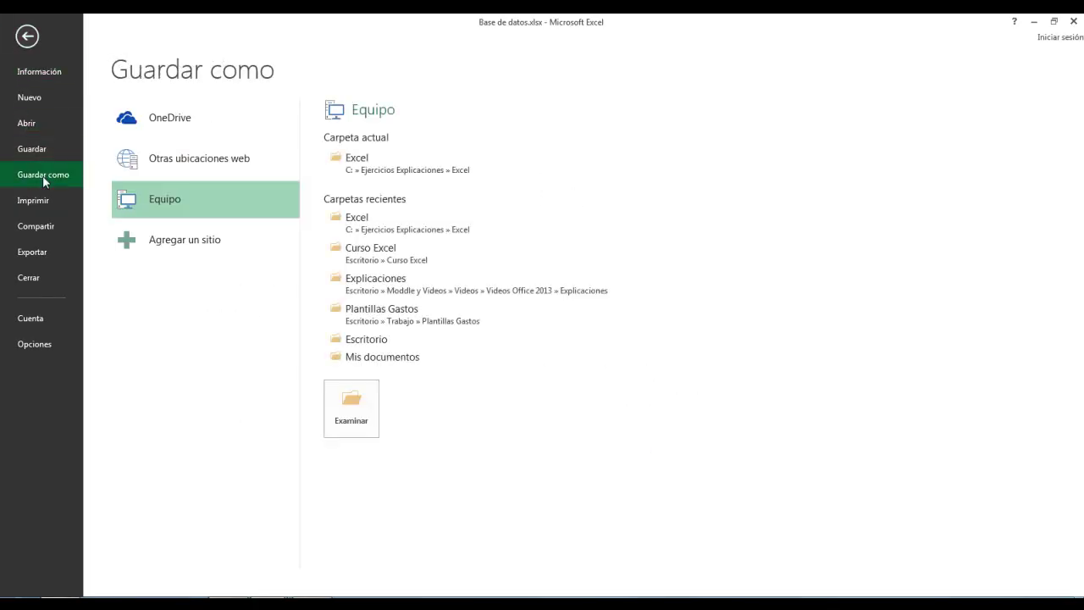
{"action": "left_click", "coordinate": [337, 411]}
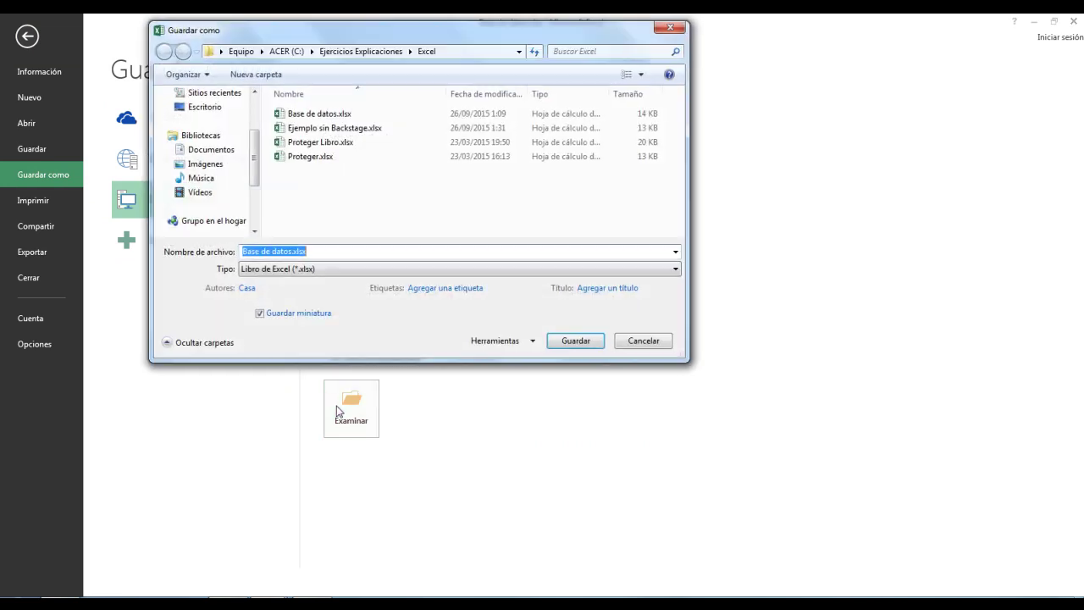
{"action": "left_click", "coordinate": [337, 273]}
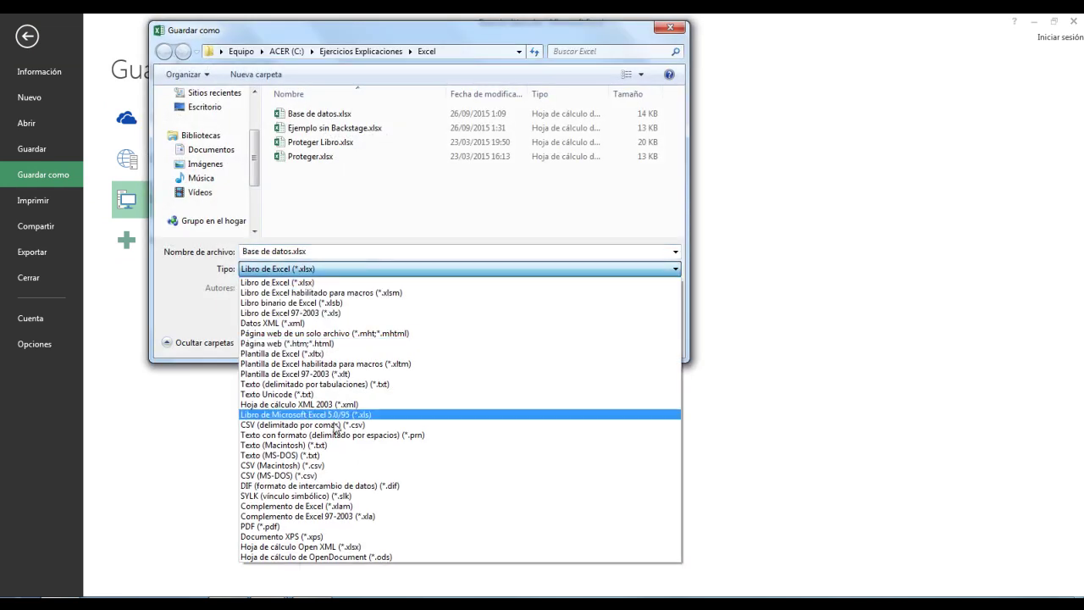
{"action": "left_click", "coordinate": [301, 531]}
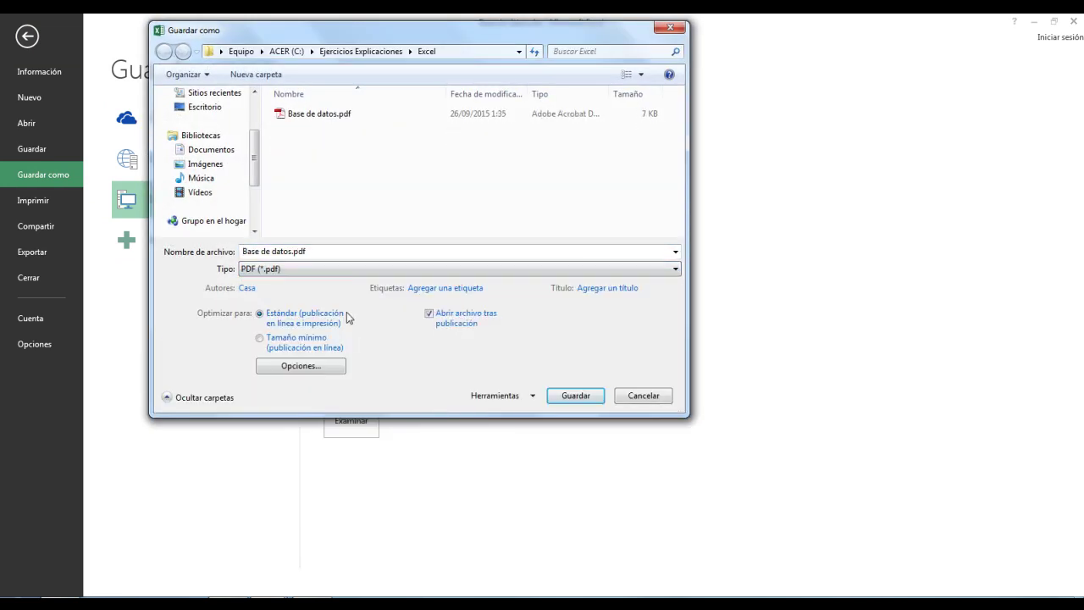
{"action": "left_click", "coordinate": [317, 253]}
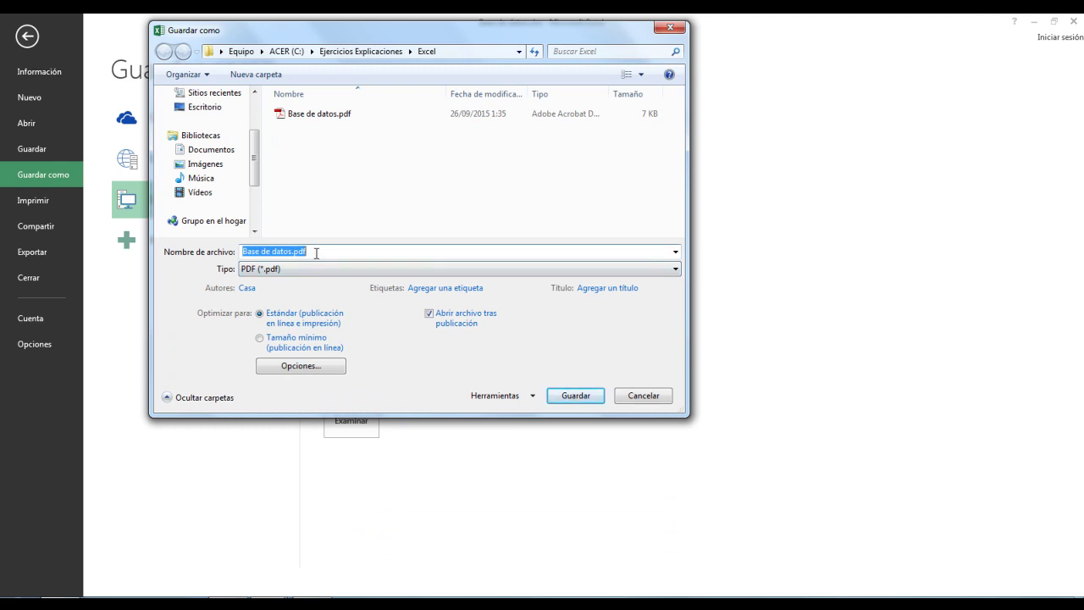
{"action": "type", "text": "Ejemp"}
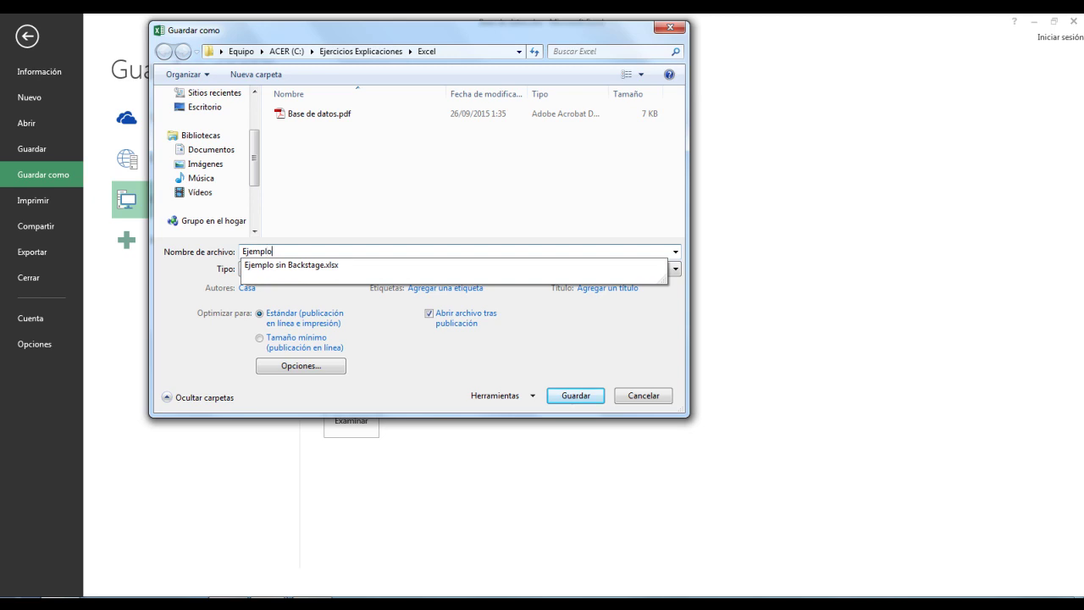
{"action": "type", "text": "lo"}
{"action": "left_click", "coordinate": [429, 313]}
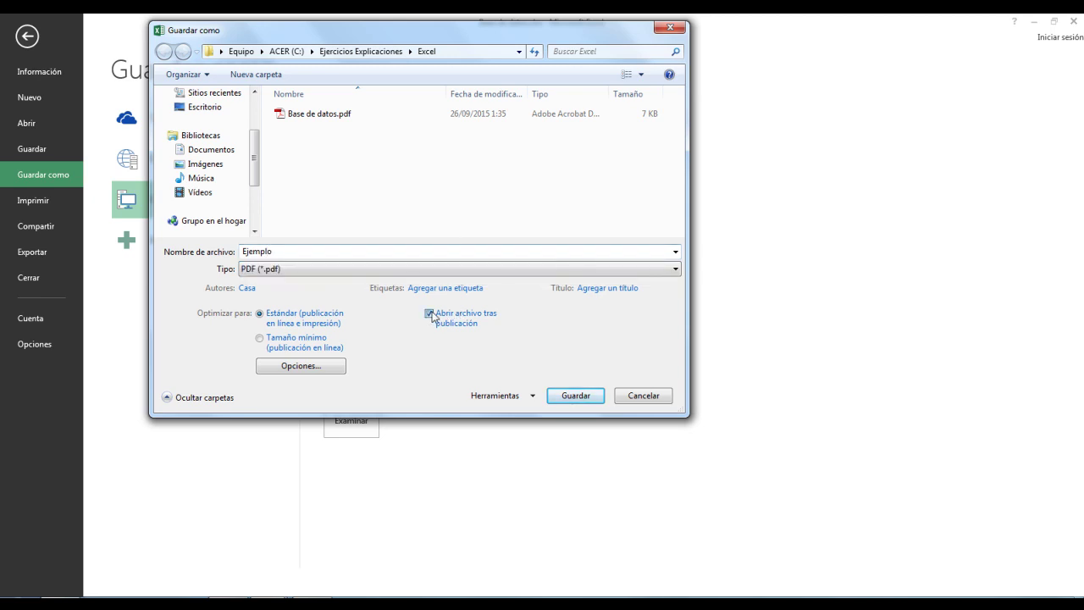
{"action": "left_click", "coordinate": [429, 313]}
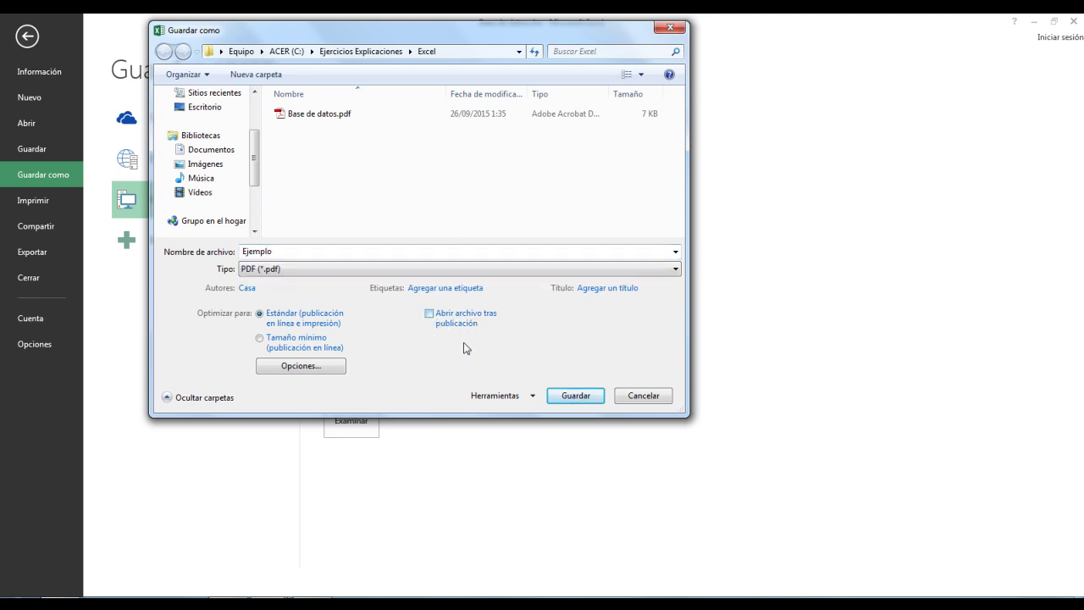
{"action": "left_click", "coordinate": [576, 395]}
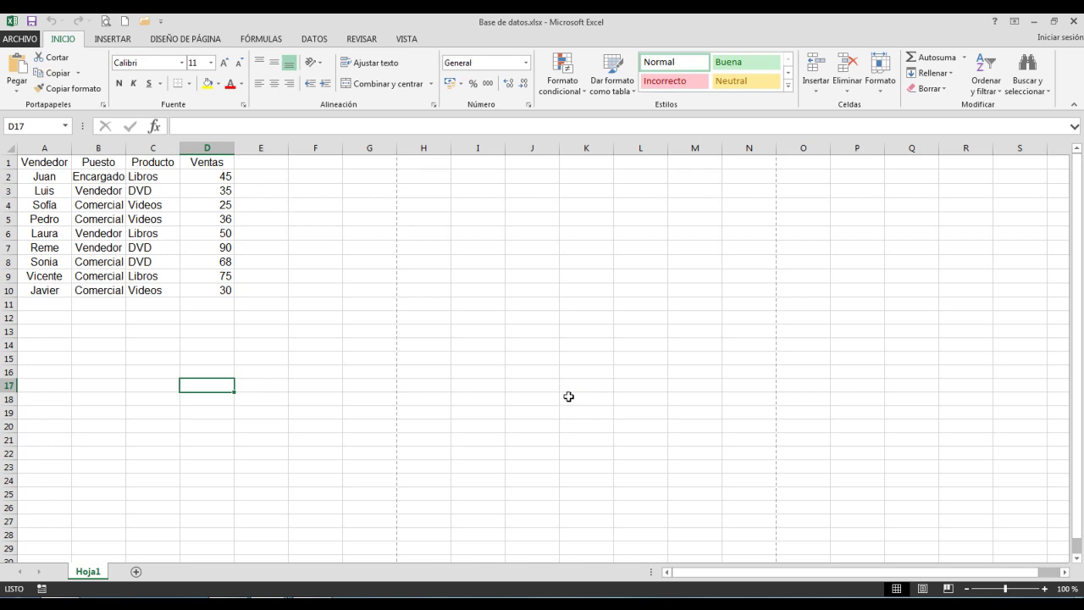
Export the workbook as a PDF named Base with "Abrir archivo tras publicación" turned on, and close the opened PDF
{"action": "left_click", "coordinate": [19, 40]}
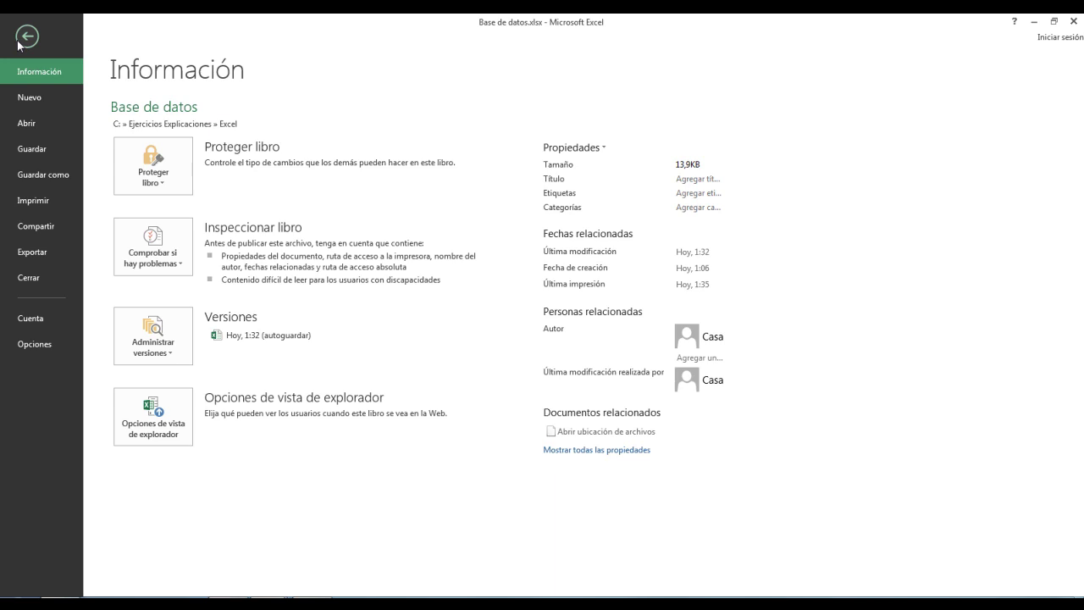
{"action": "left_click", "coordinate": [41, 256]}
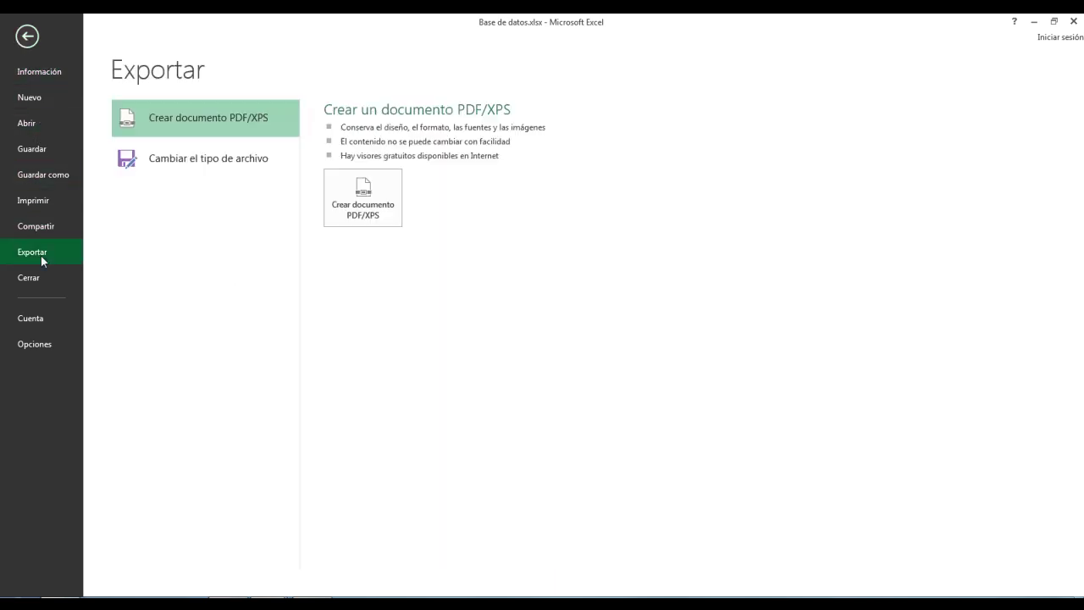
{"action": "left_click", "coordinate": [358, 197]}
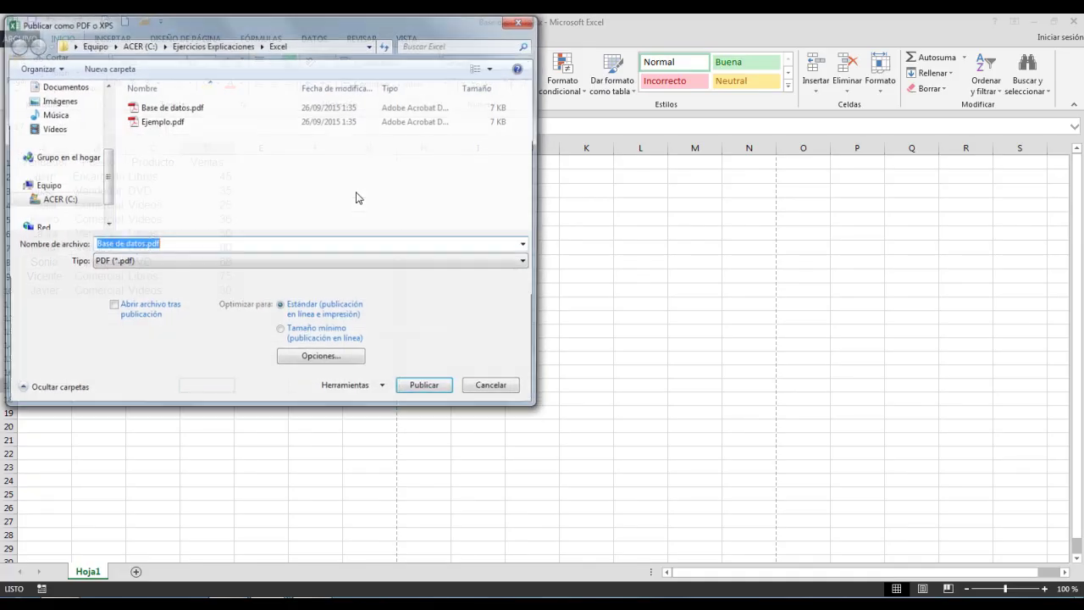
{"action": "left_click", "coordinate": [114, 310]}
{"action": "left_click", "coordinate": [164, 245]}
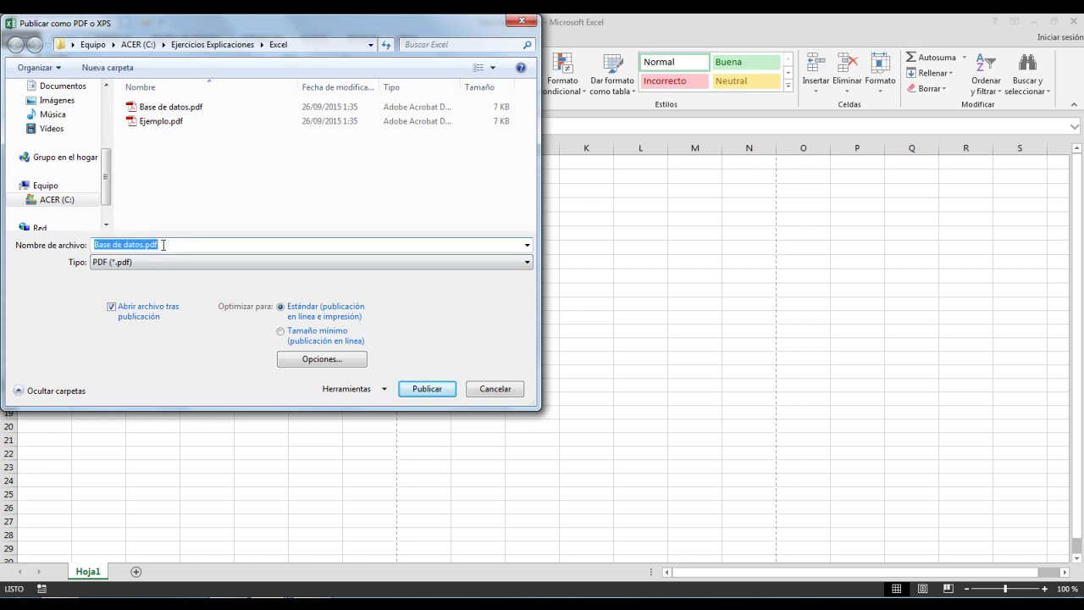
{"action": "type", "text": "Base"}
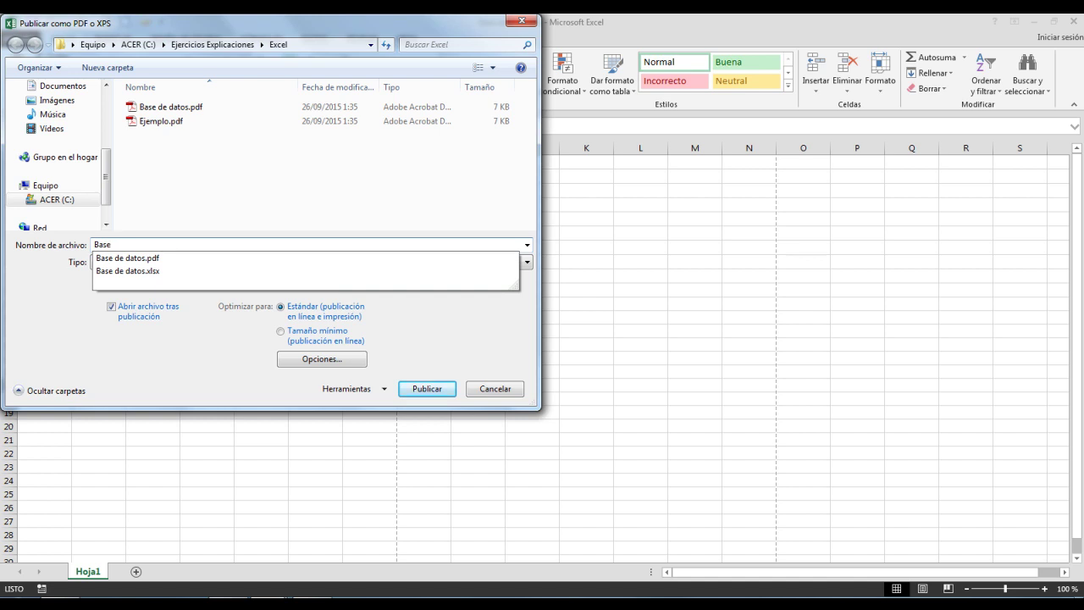
{"action": "left_click", "coordinate": [434, 395]}
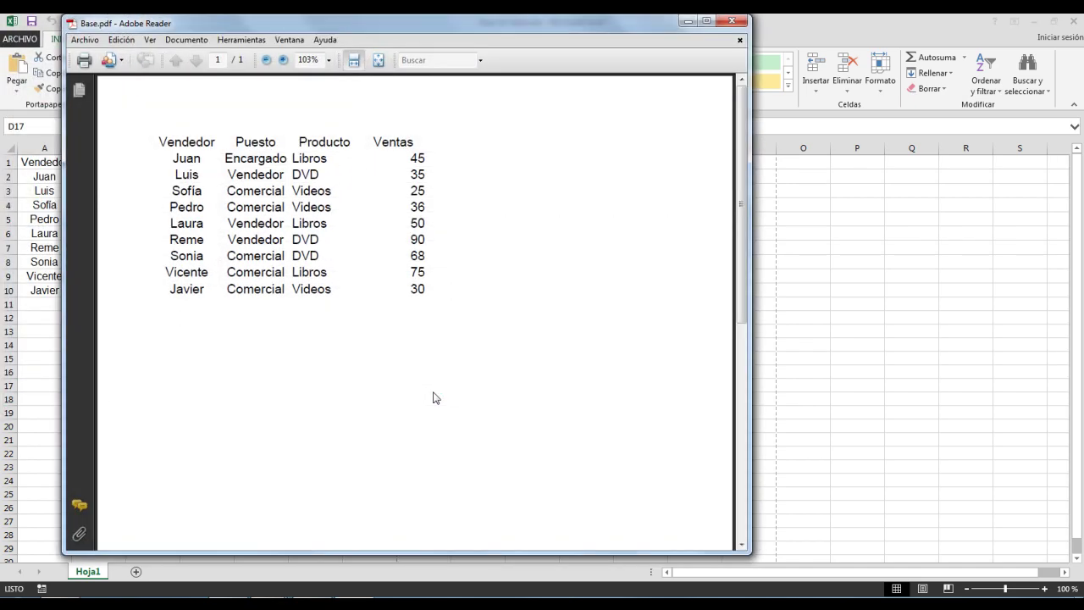
{"action": "left_click", "coordinate": [730, 22]}
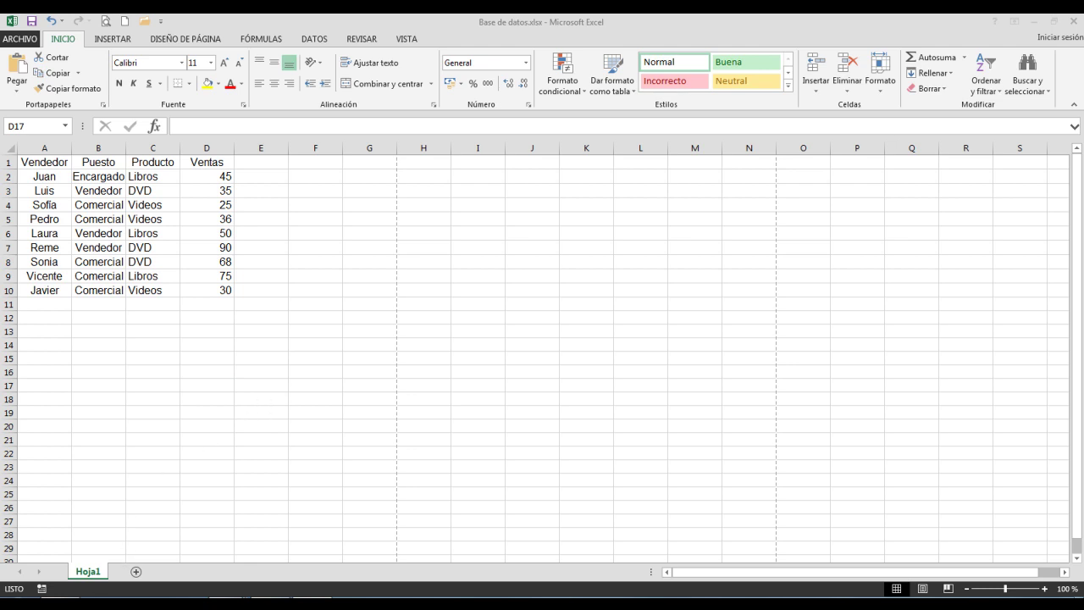
Save the workbook as Base in the Excel folder with "Guardar miniatura" turned on
{"action": "left_click", "coordinate": [63, 603]}
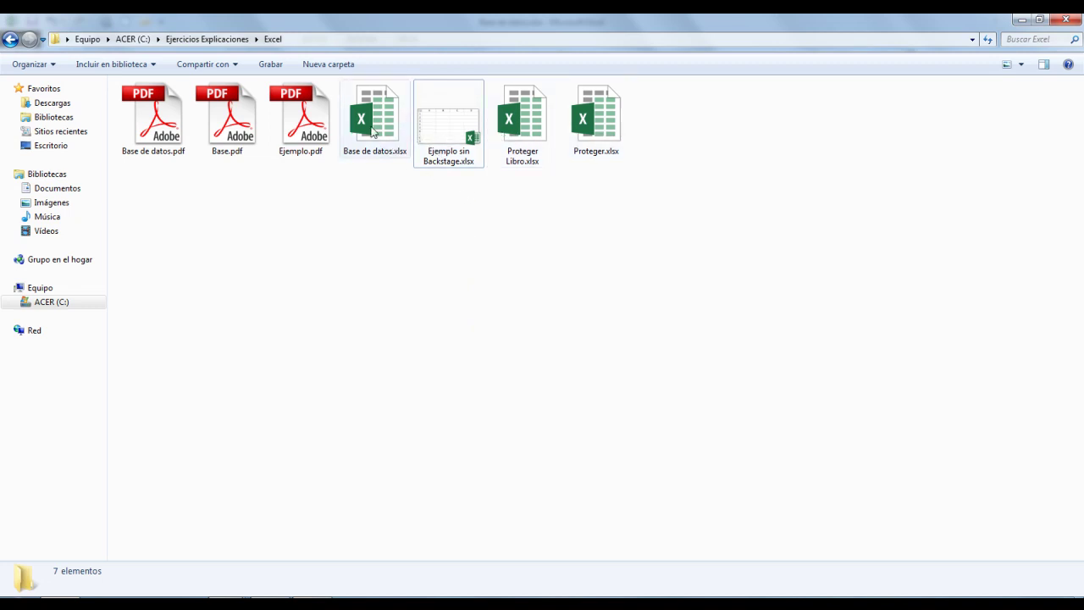
{"action": "left_click", "coordinate": [63, 604]}
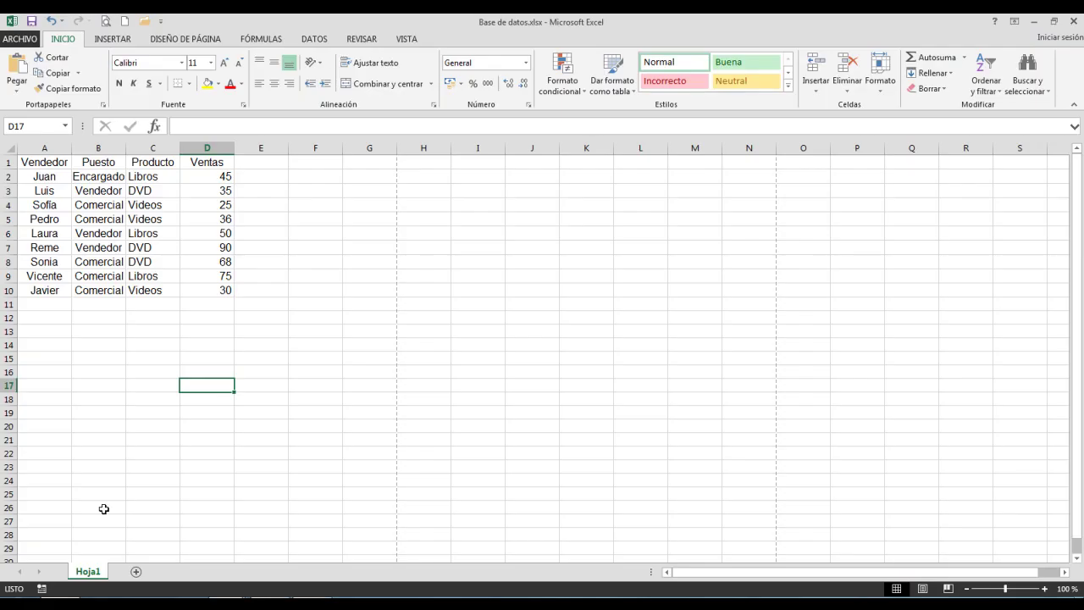
{"action": "left_click", "coordinate": [20, 39]}
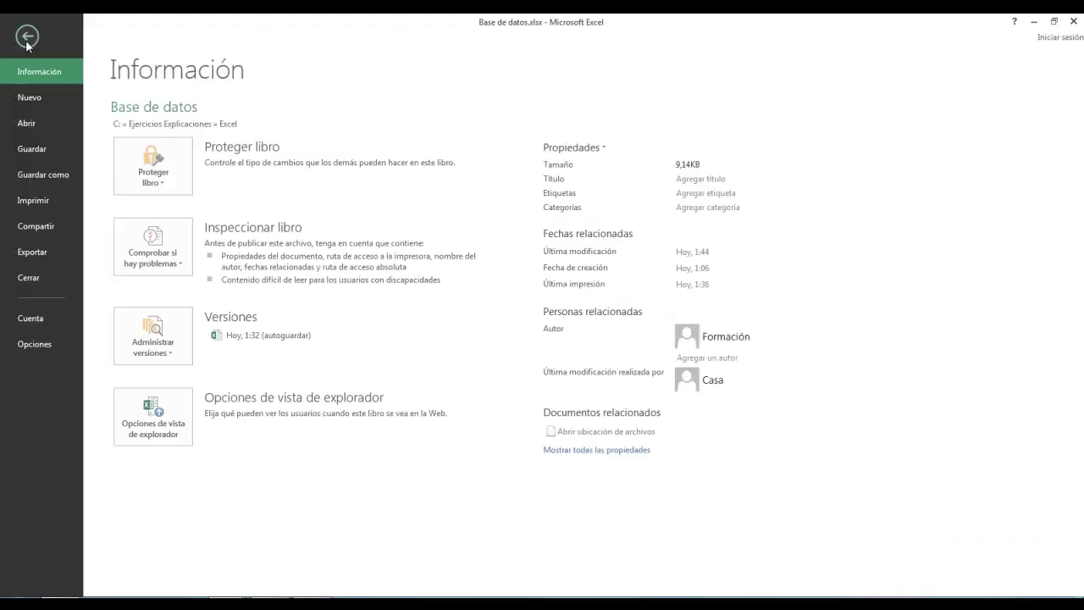
{"action": "left_click", "coordinate": [36, 176]}
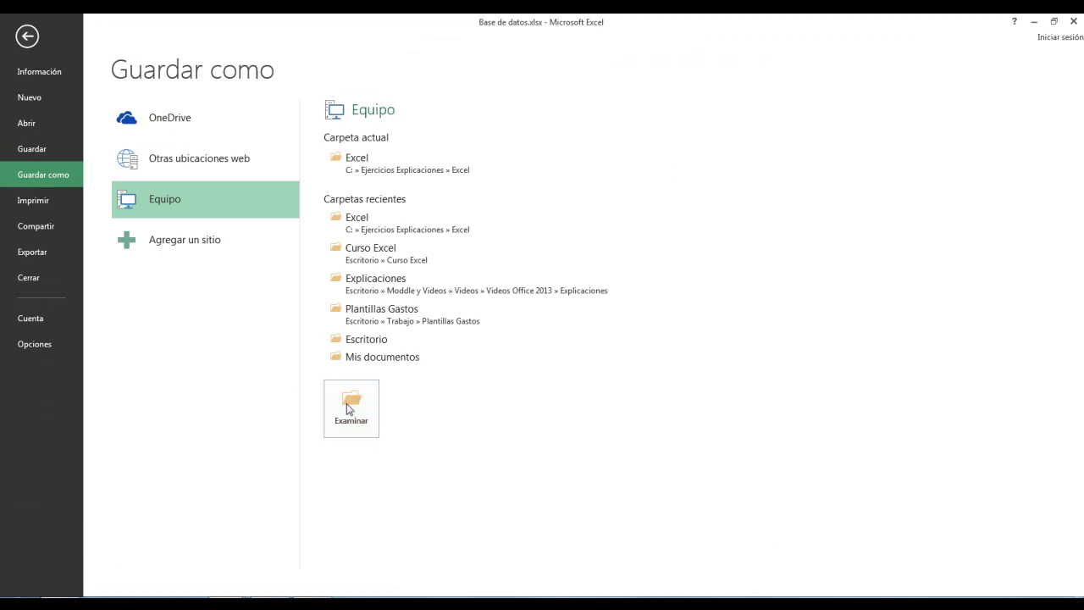
{"action": "left_click", "coordinate": [349, 409]}
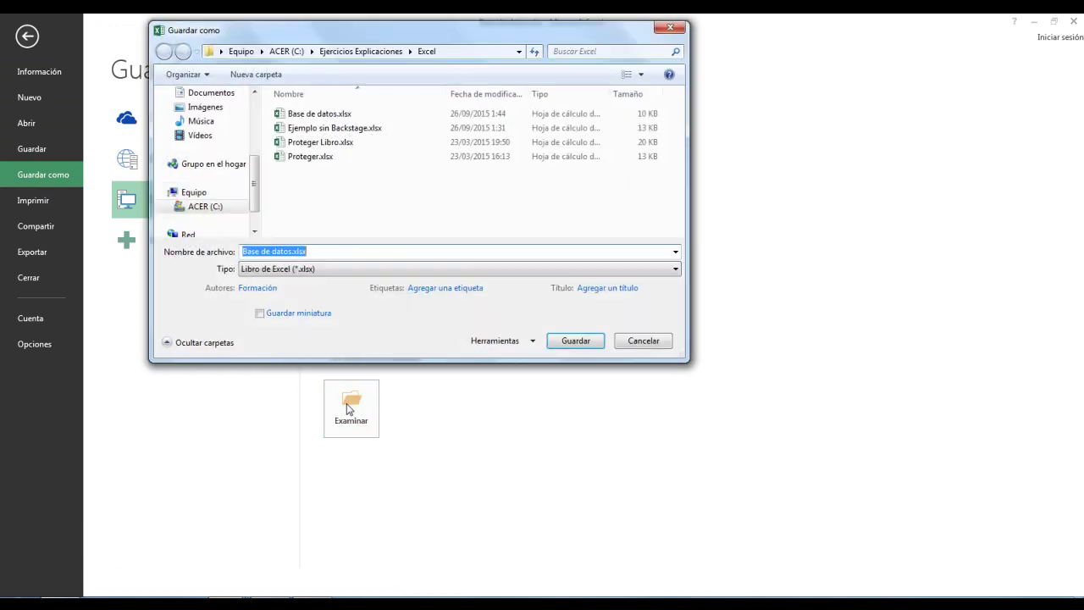
{"action": "left_click", "coordinate": [260, 314]}
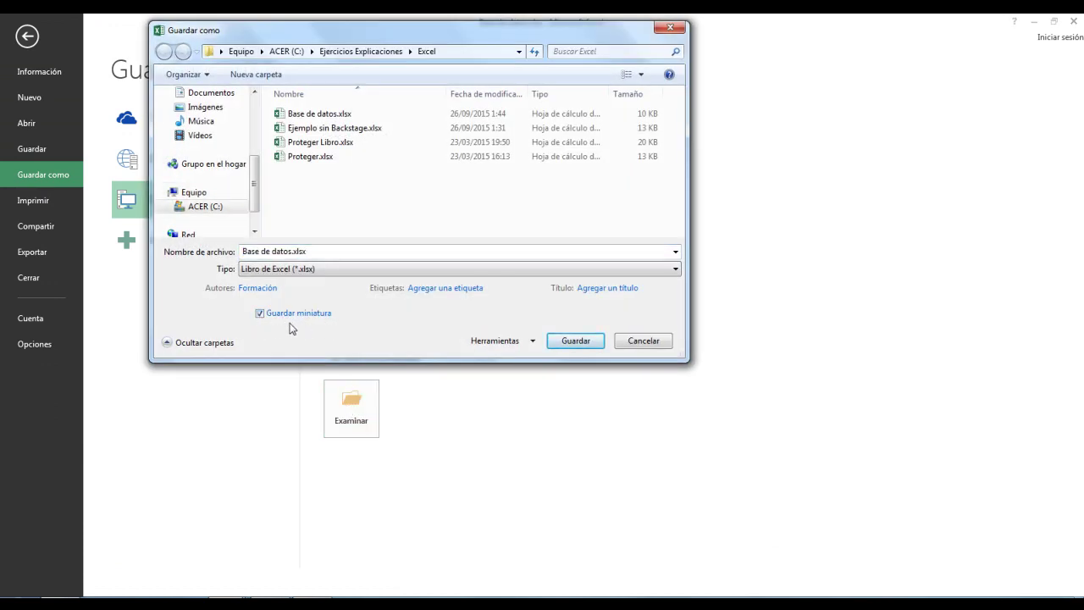
{"action": "left_click", "coordinate": [323, 252]}
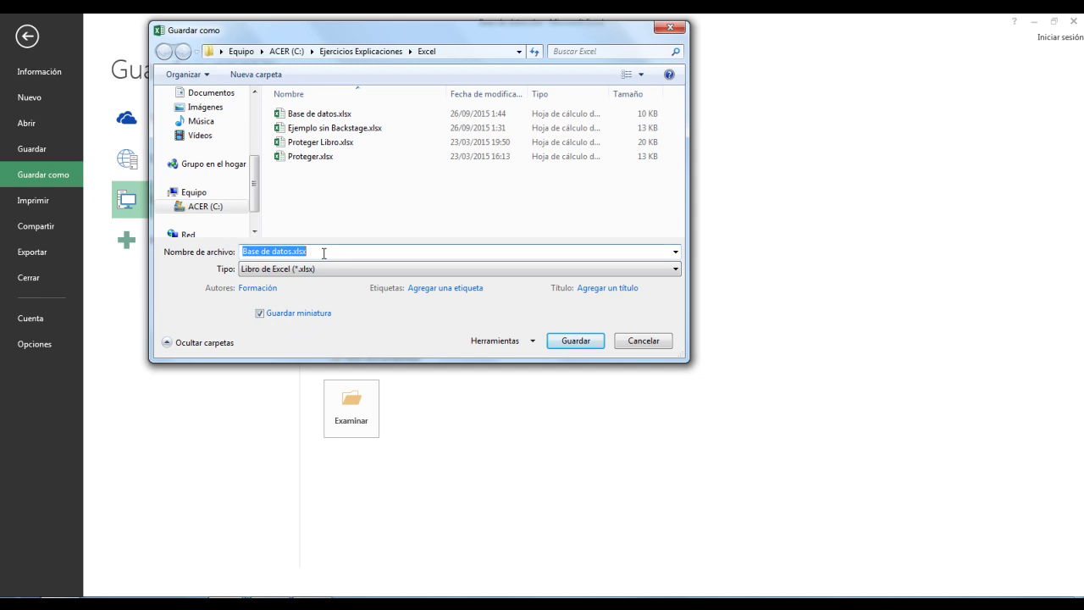
{"action": "type", "text": "Base"}
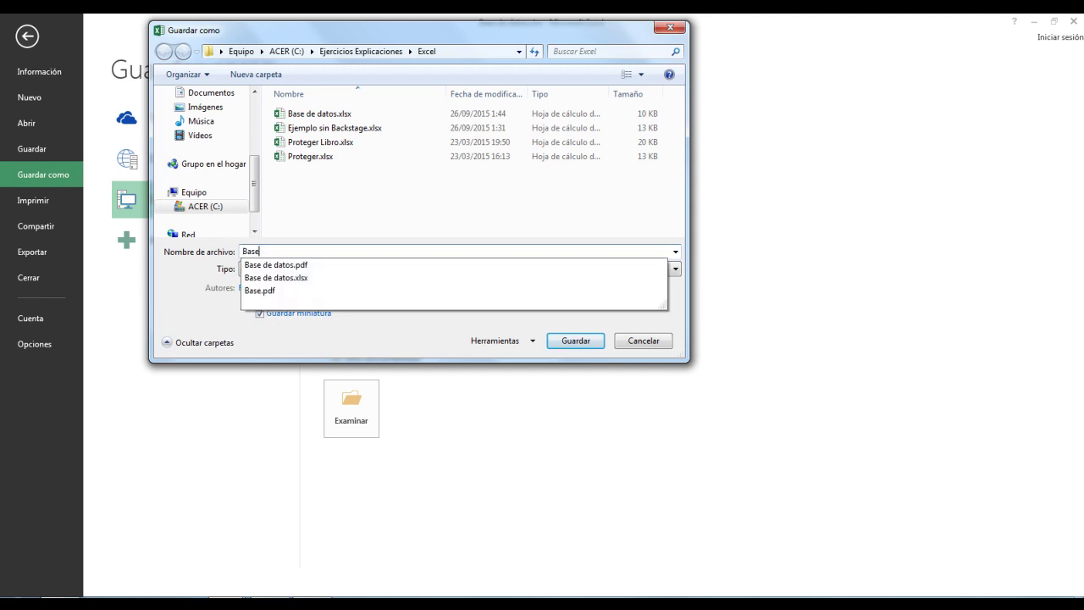
{"action": "left_click", "coordinate": [560, 343]}
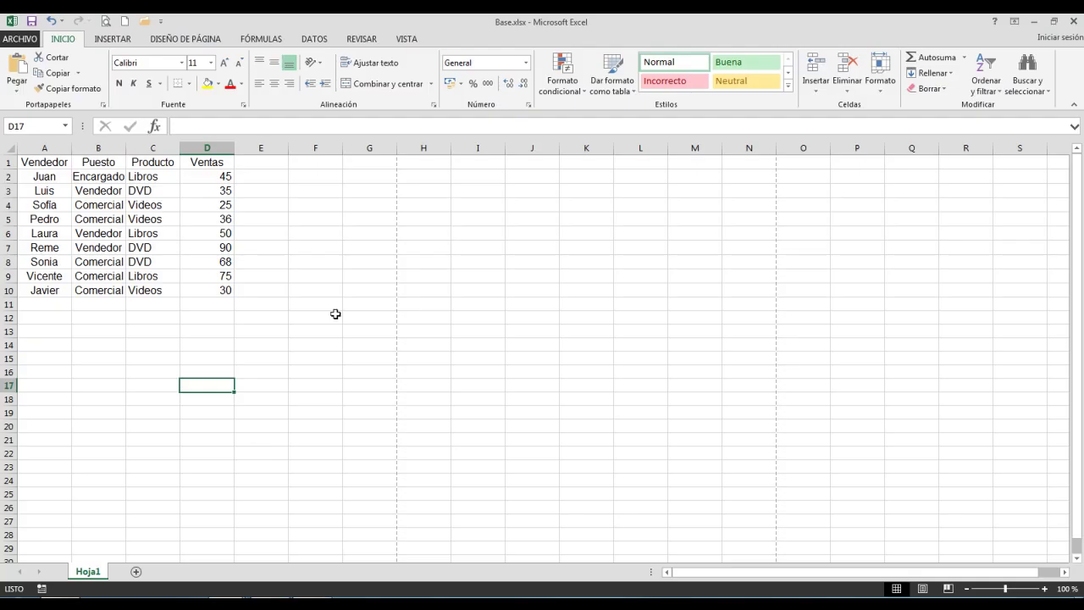
Save the workbook again over Base.xlsx with the author set to ebl formación, and check the file's details in the Excel folder
{"action": "left_click", "coordinate": [19, 38]}
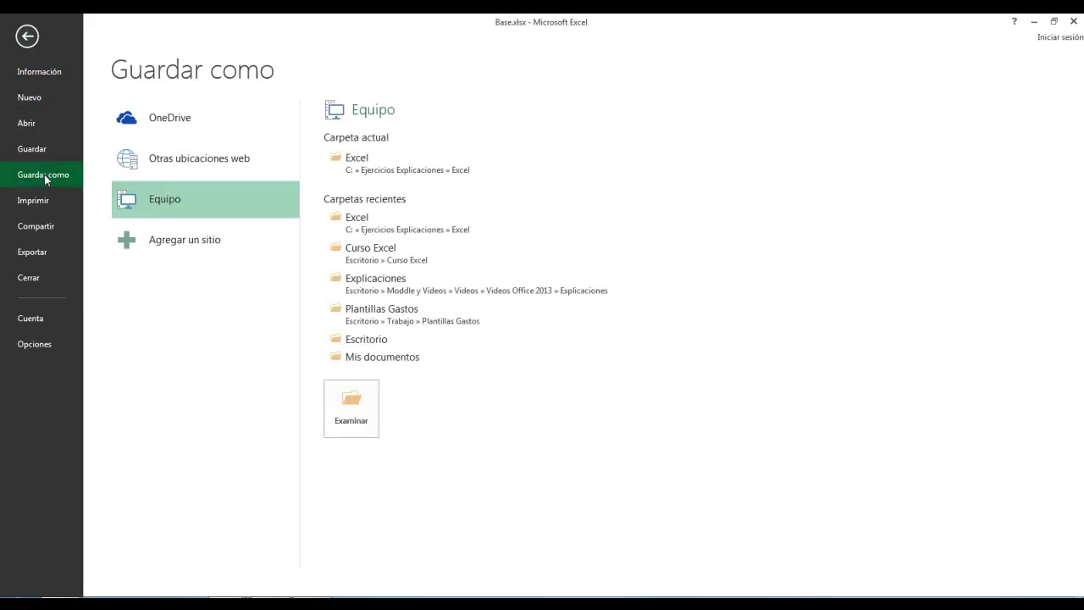
{"action": "left_click", "coordinate": [373, 415]}
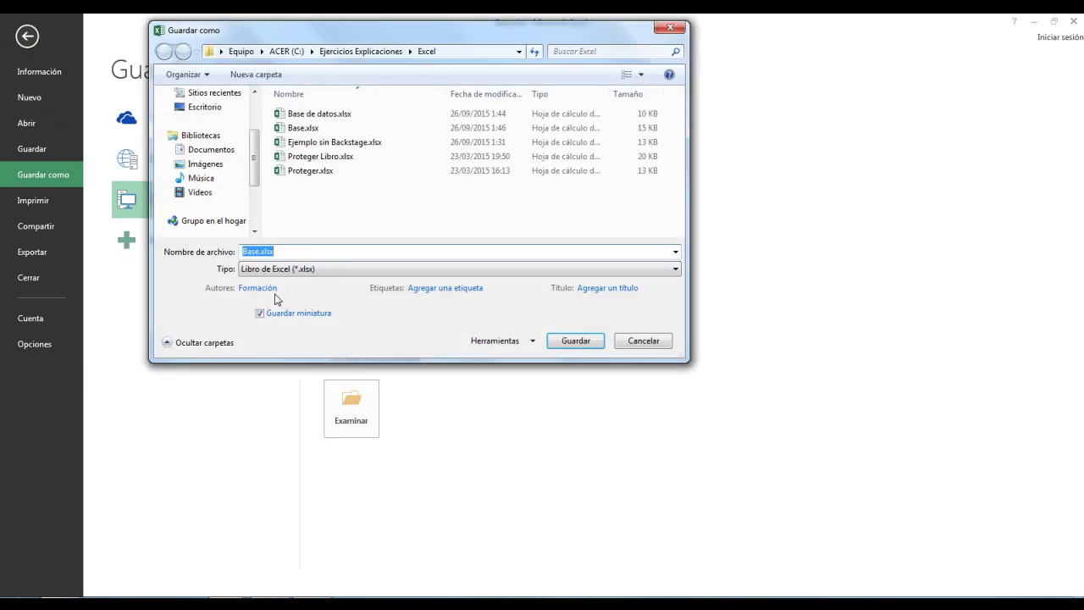
{"action": "left_click", "coordinate": [285, 290]}
{"action": "key", "text": "BackSpace"}
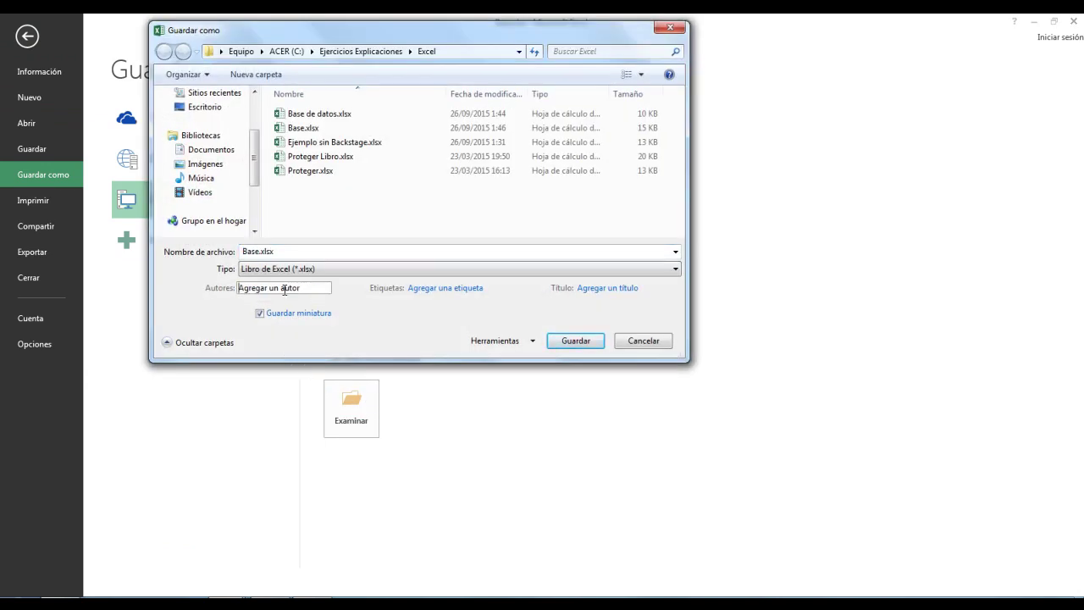
{"action": "type", "text": "ebl formacion"}
{"action": "left_click", "coordinate": [576, 342]}
{"action": "left_click", "coordinate": [581, 315]}
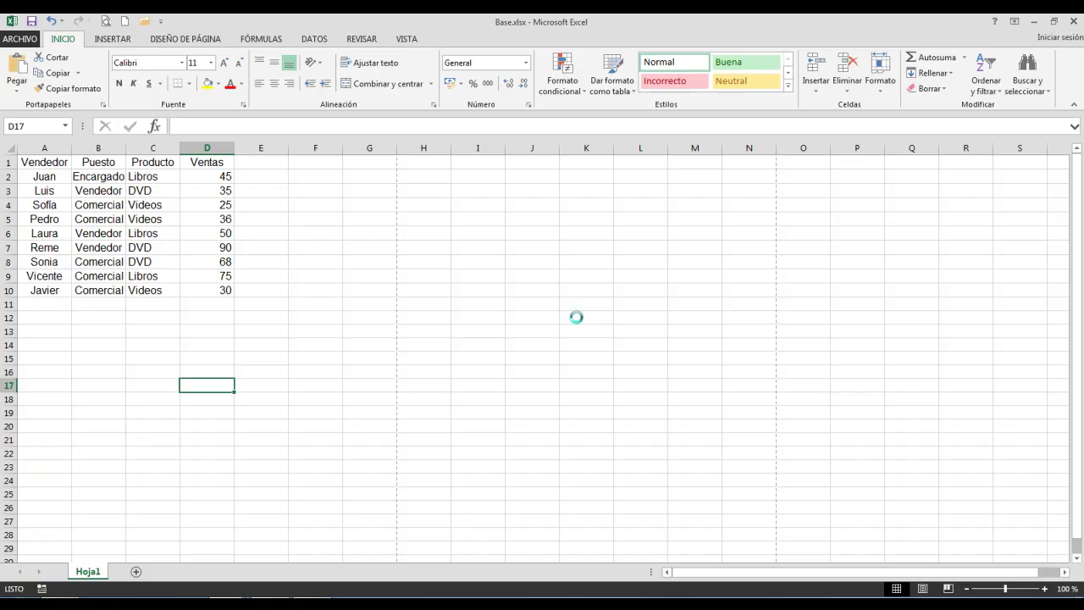
{"action": "left_click", "coordinate": [113, 588]}
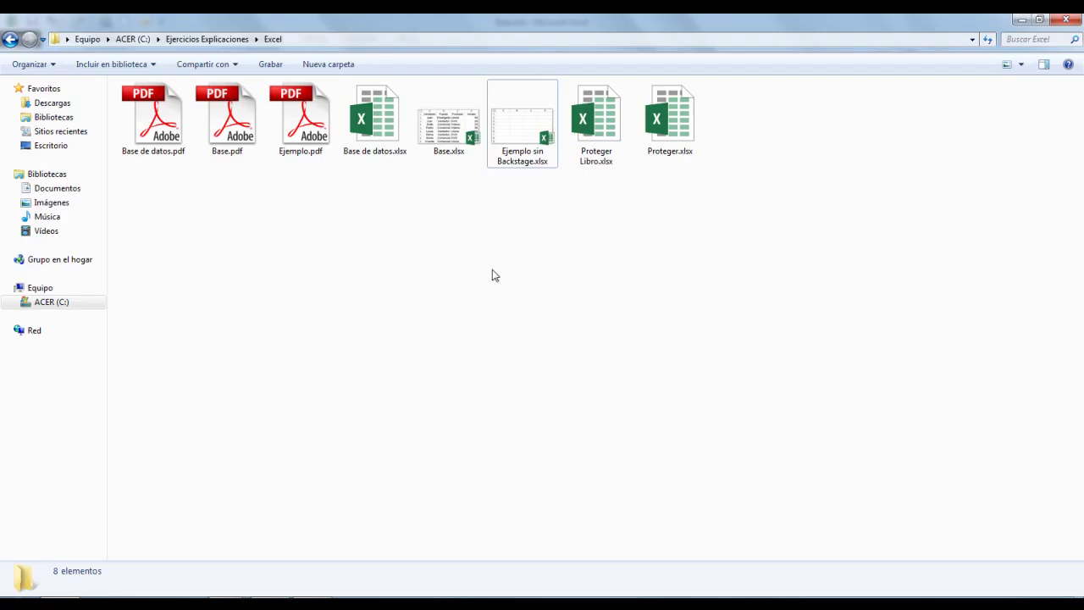
{"action": "left_click", "coordinate": [450, 144]}
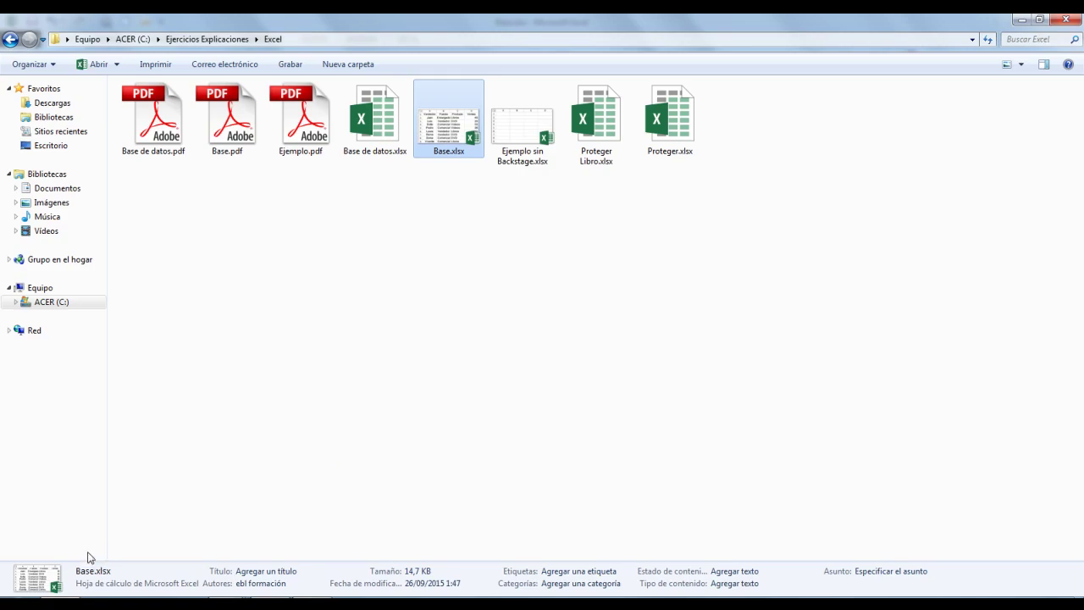
{"action": "left_click", "coordinate": [83, 604]}
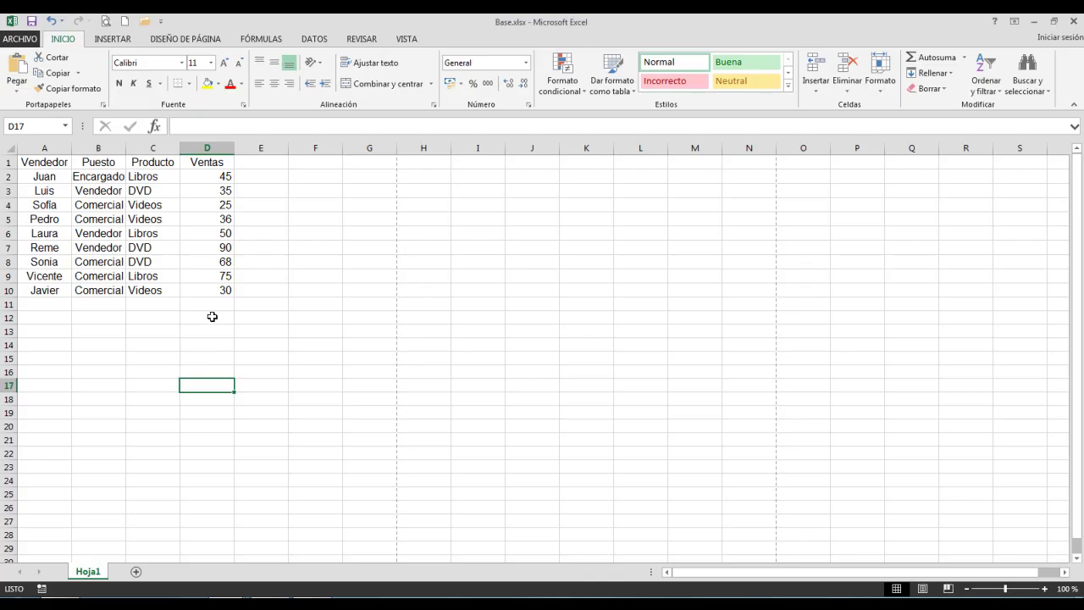
Show all properties of the Base workbook and set its title to Ejemplo
{"action": "left_click", "coordinate": [19, 41]}
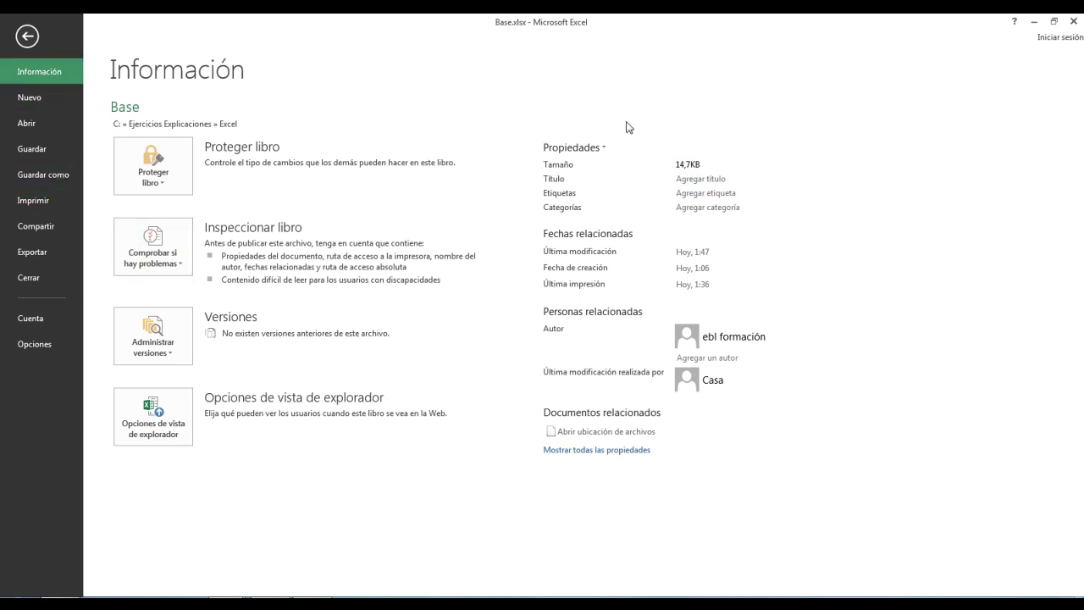
{"action": "left_click", "coordinate": [616, 449]}
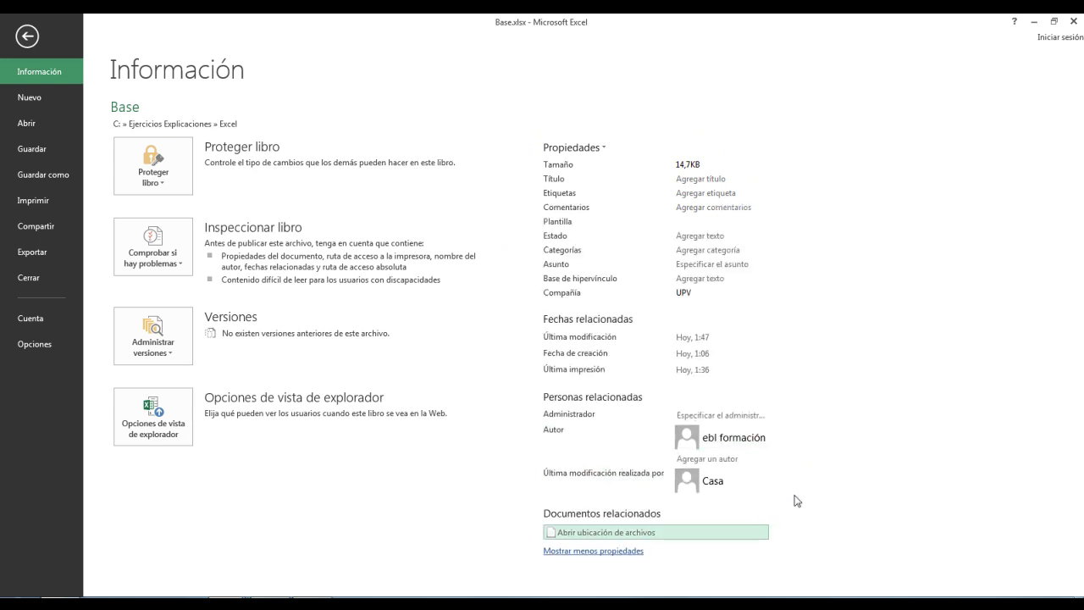
{"action": "left_click", "coordinate": [703, 459]}
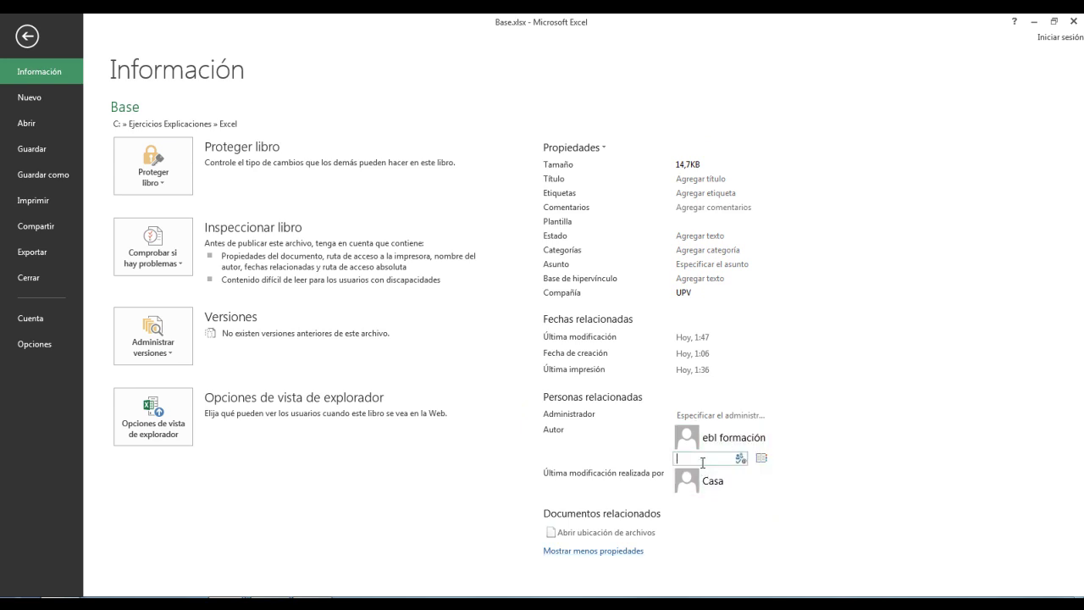
{"action": "left_click", "coordinate": [691, 276]}
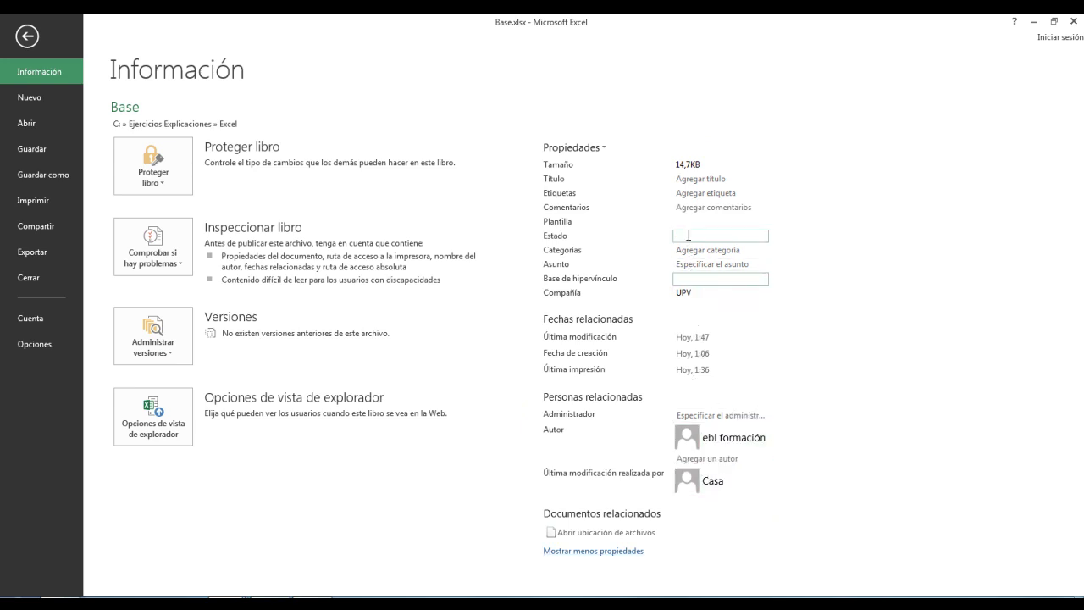
{"action": "left_click", "coordinate": [688, 207]}
{"action": "left_click", "coordinate": [689, 179]}
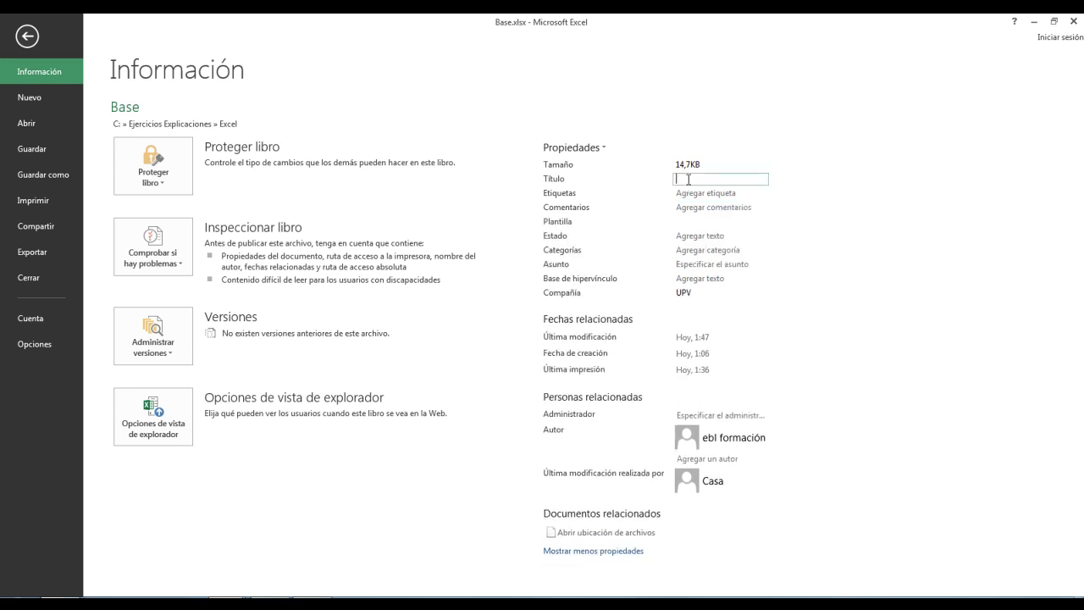
{"action": "type", "text": "Ejemplo"}
{"action": "double_click", "coordinate": [689, 179]}
Set the organization to Formación in the workbook's advanced properties, and review the general, statistics, contents and custom properties
{"action": "left_click", "coordinate": [598, 149]}
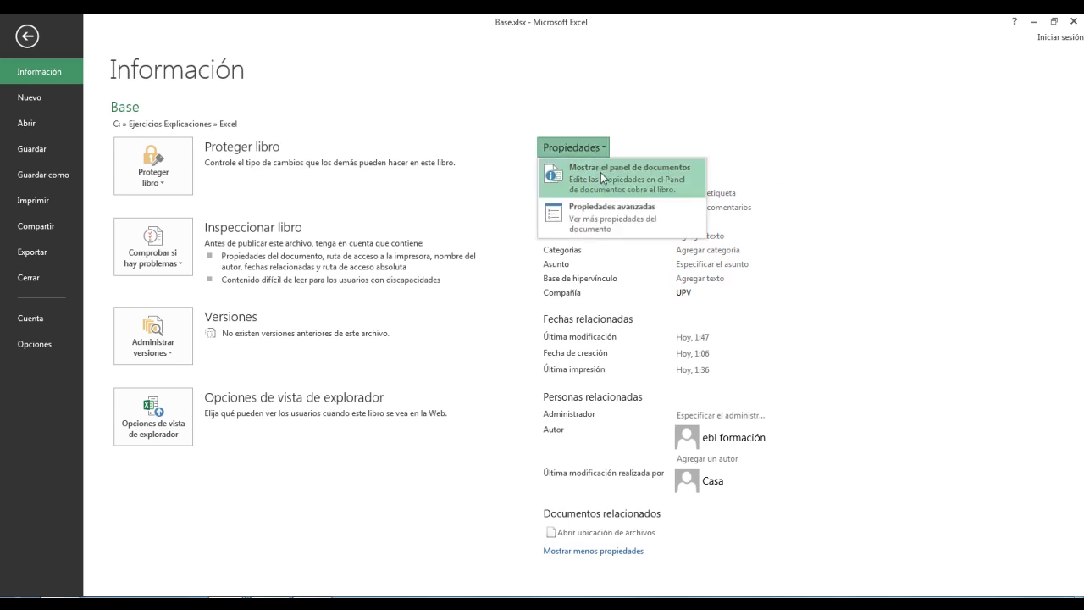
{"action": "left_click", "coordinate": [604, 210]}
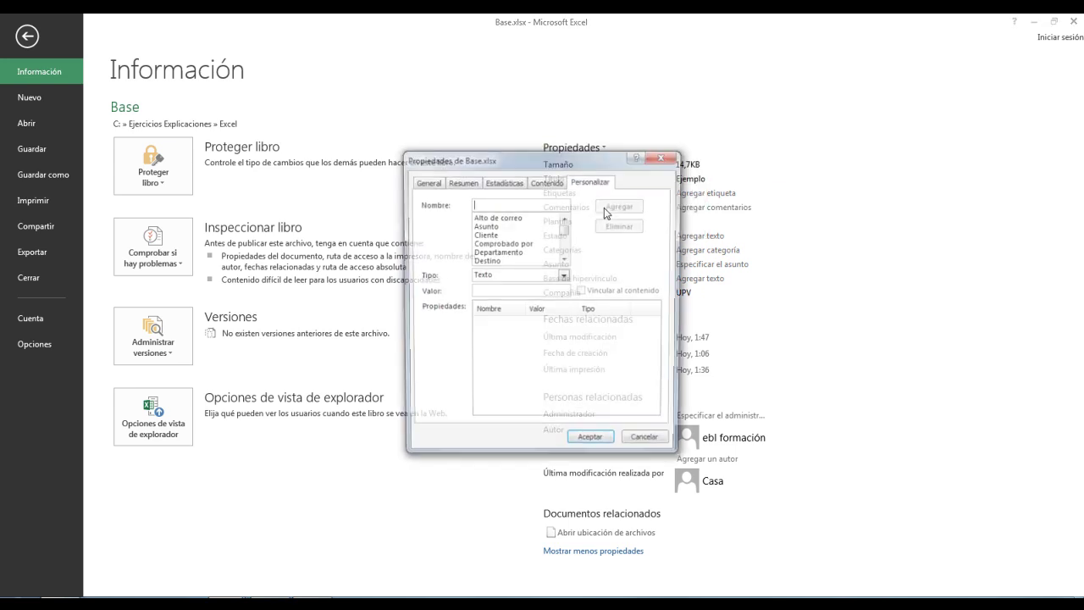
{"action": "left_click", "coordinate": [425, 182]}
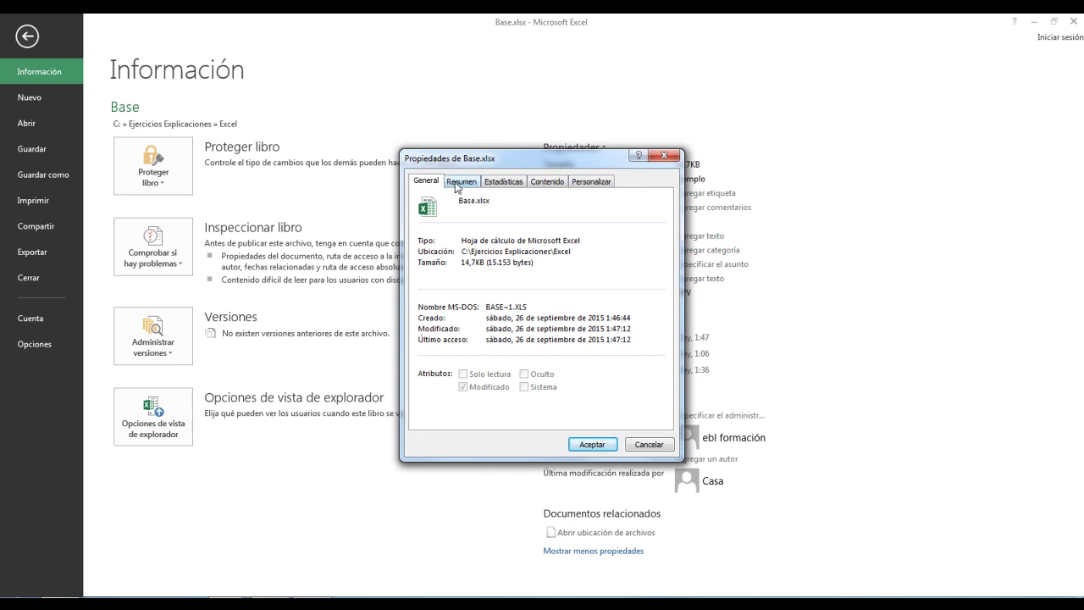
{"action": "left_click", "coordinate": [457, 184]}
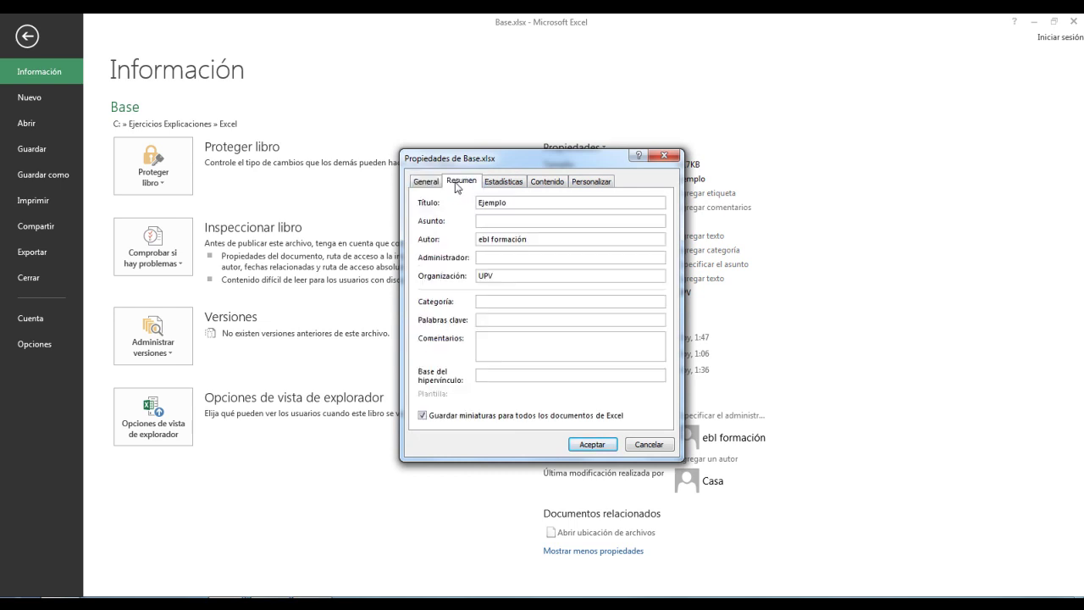
{"action": "left_click", "coordinate": [517, 205]}
{"action": "left_click", "coordinate": [505, 181]}
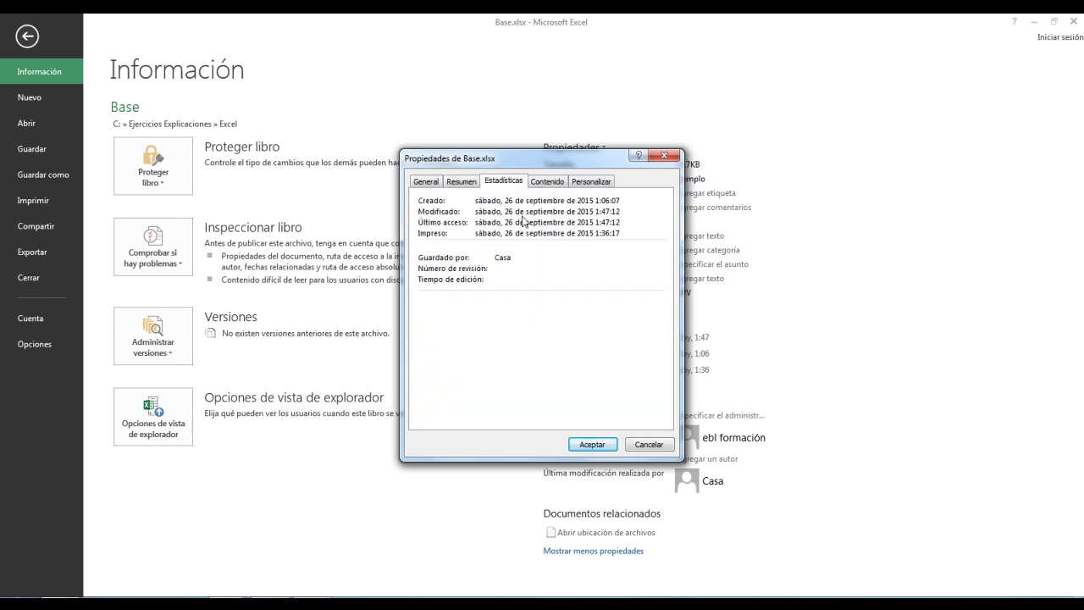
{"action": "left_click", "coordinate": [549, 182]}
{"action": "left_click", "coordinate": [584, 183]}
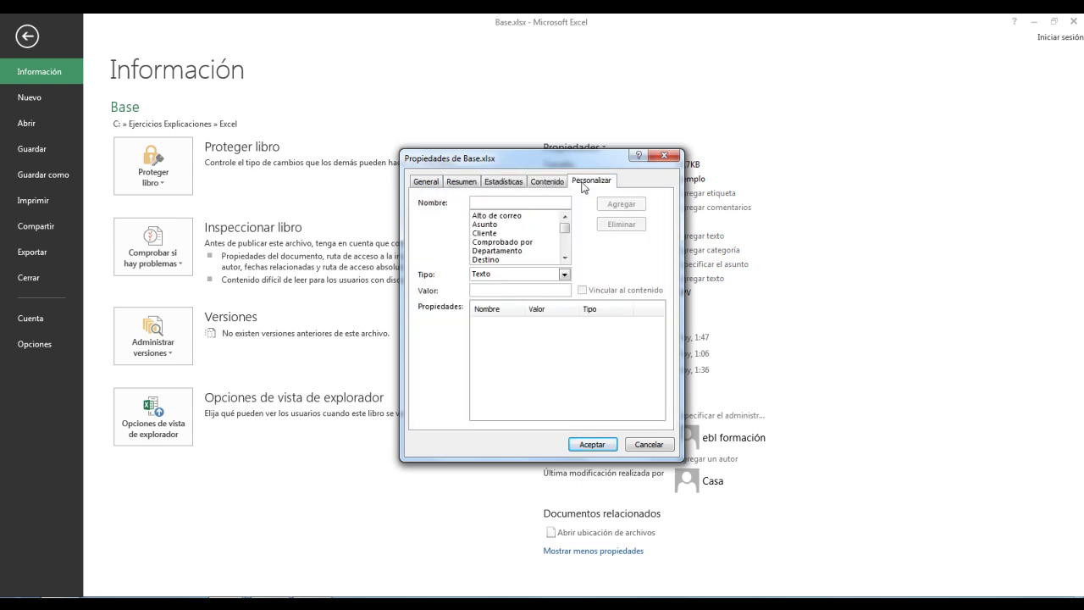
{"action": "left_click", "coordinate": [597, 442]}
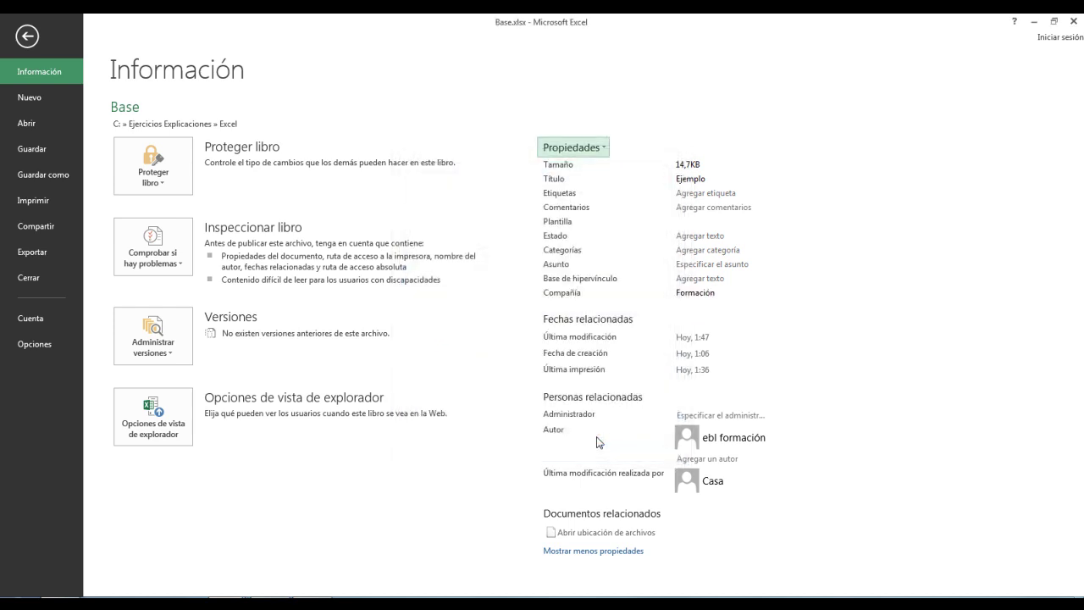
Add the comment "Ejemplo de base de datos" to the document properties above the sheet, close them and save the workbook
{"action": "left_click", "coordinate": [593, 147]}
{"action": "left_click", "coordinate": [607, 190]}
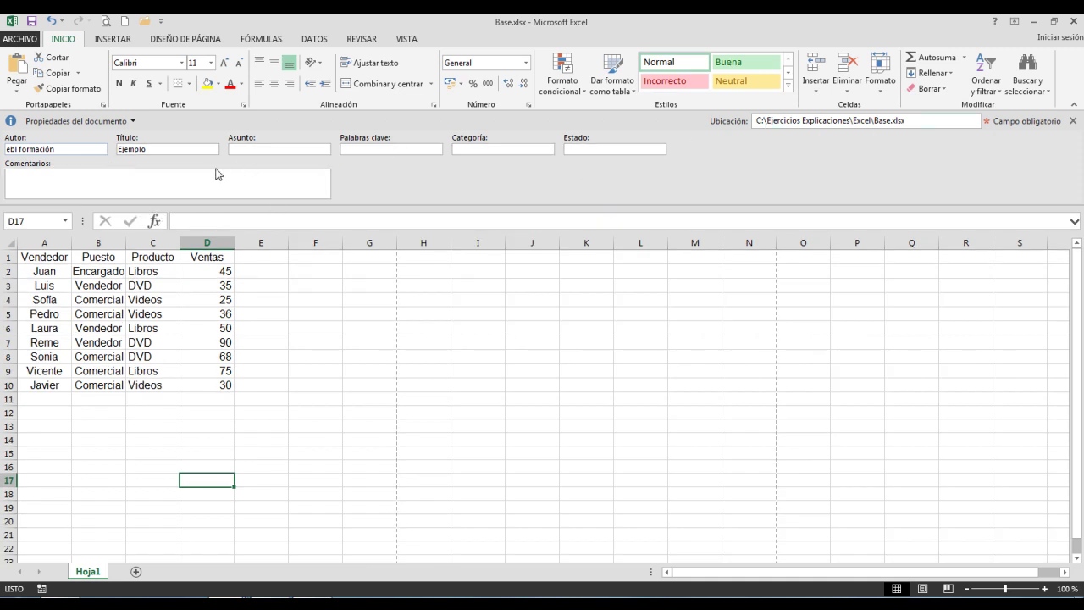
{"action": "left_click", "coordinate": [205, 183]}
{"action": "left_click", "coordinate": [1073, 121]}
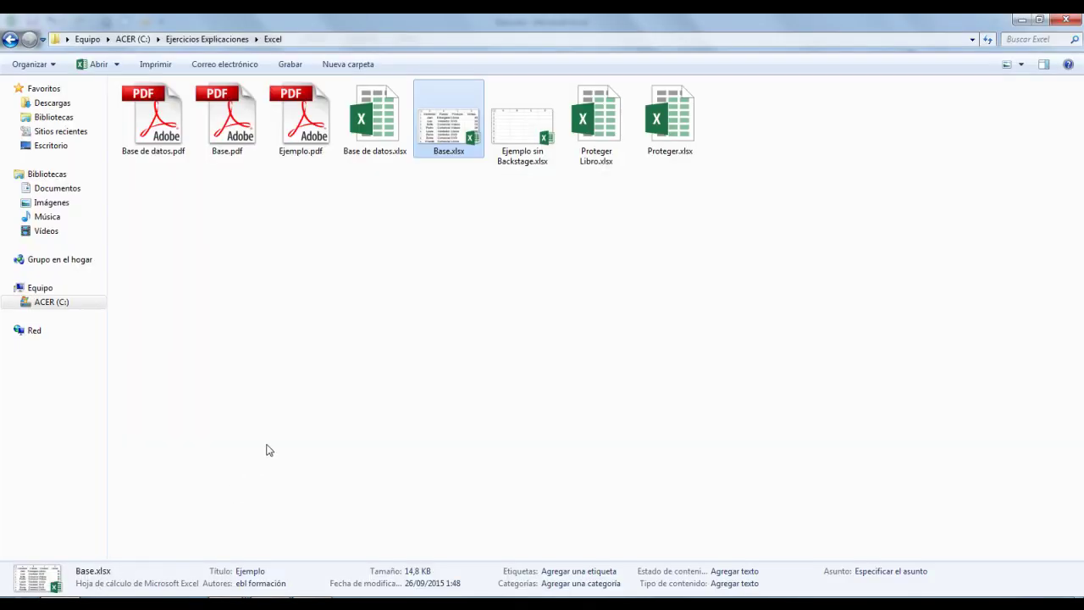
Examine the security settings and detailed properties of Base.xlsx in the Excel folder, and close its properties
{"action": "left_click", "coordinate": [263, 570]}
{"action": "double_click", "coordinate": [429, 137]}
{"action": "right_click", "coordinate": [429, 138]}
{"action": "left_click", "coordinate": [494, 486]}
{"action": "left_click", "coordinate": [498, 175]}
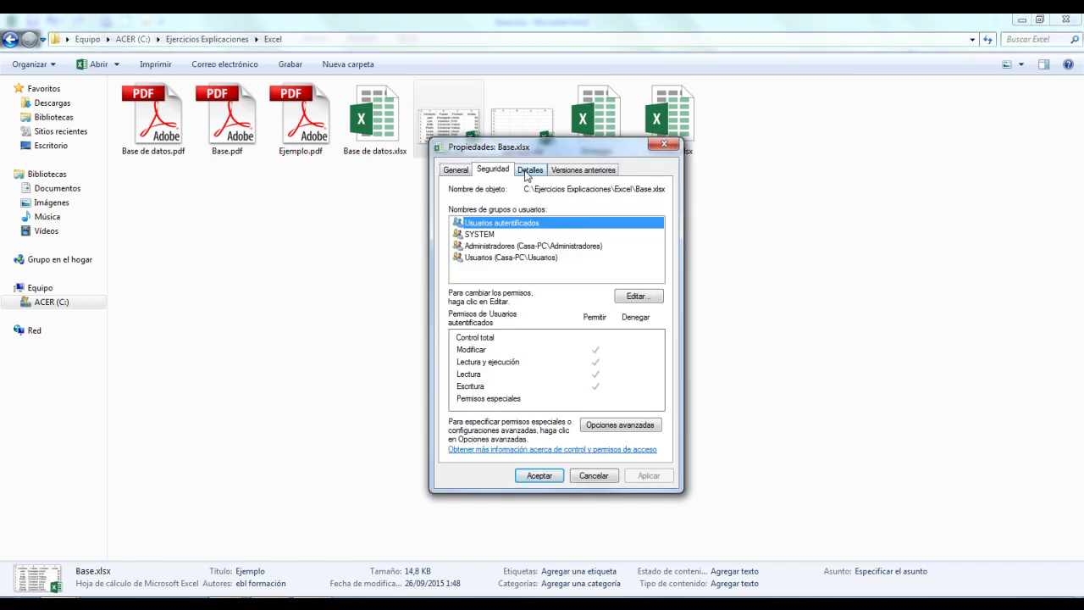
{"action": "left_click", "coordinate": [528, 172]}
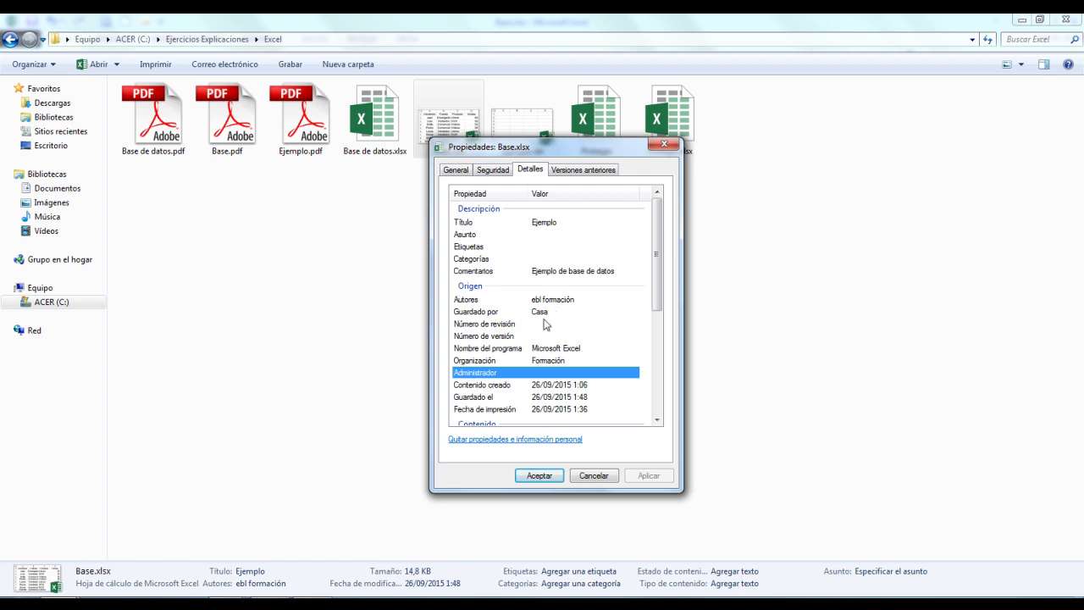
{"action": "left_click_drag", "start_coordinate": [659, 305], "coordinate": [659, 273]}
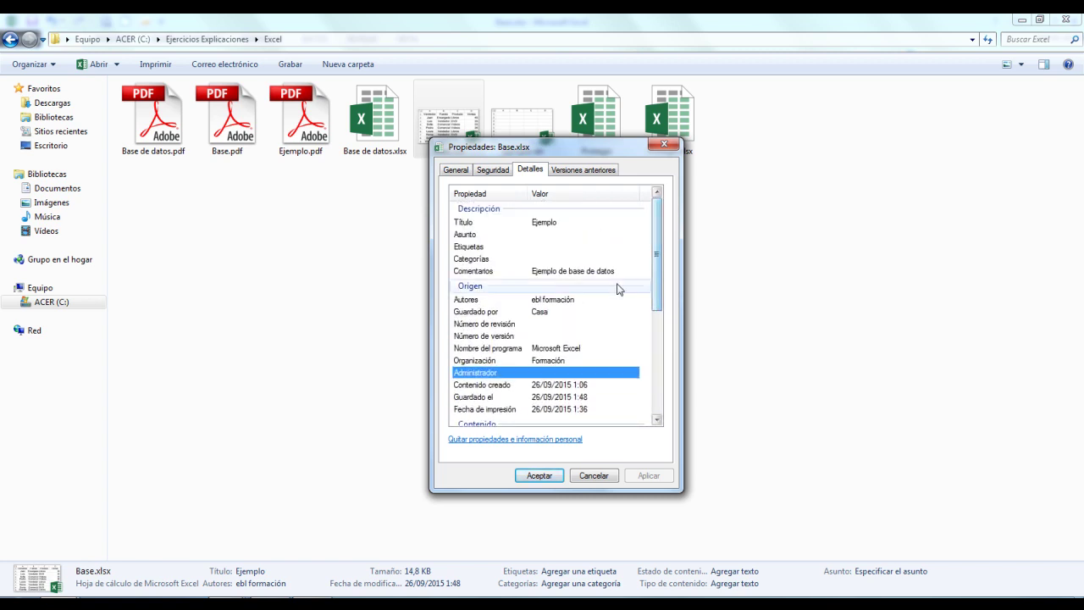
{"action": "left_click", "coordinate": [547, 479]}
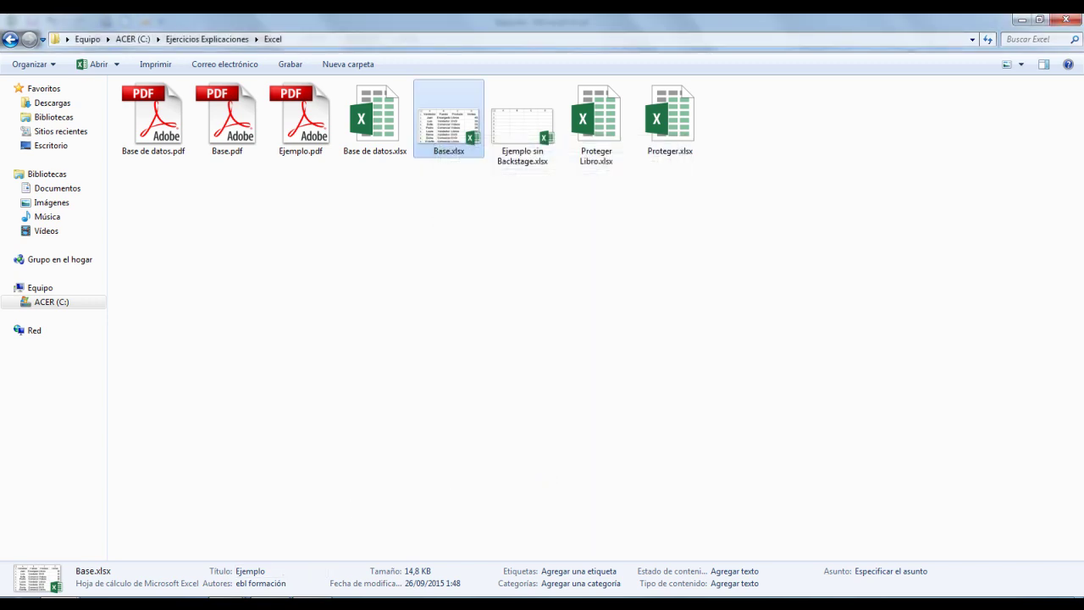